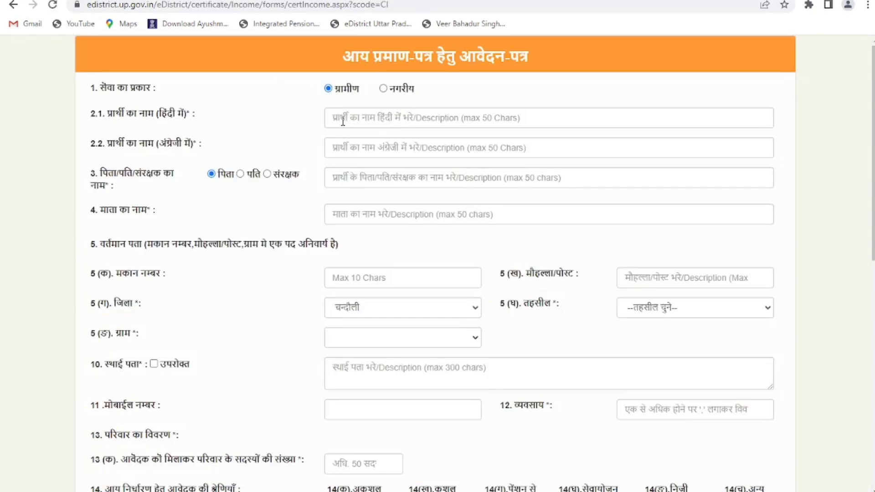
# - Enter the applicant's full name in English in field 2.2
pyautogui.click(359, 150)
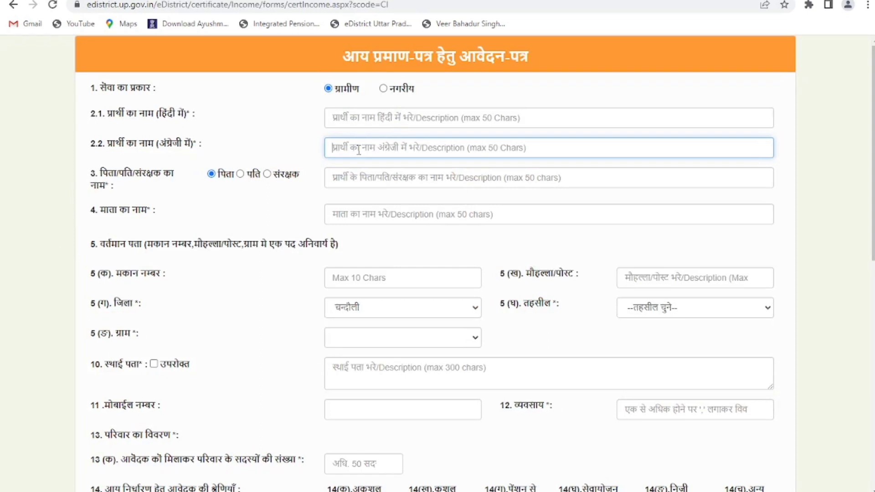
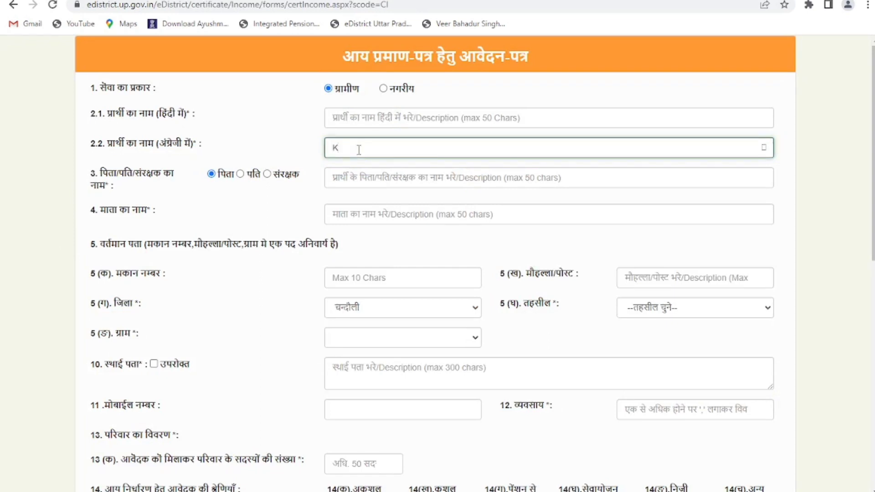
pyautogui.click(351, 115)
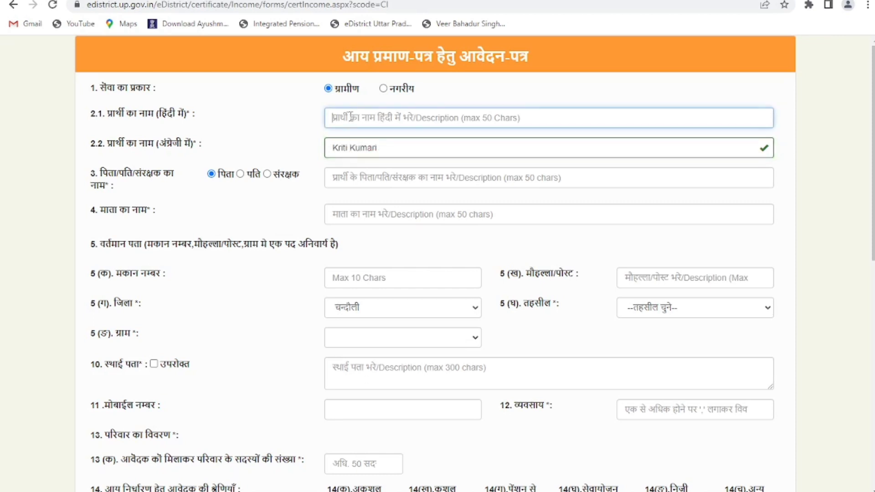
# - Turn on Hindi transliteration in Google Input Tools and enter the applicant's name in Devanagari
pyautogui.click(808, 5)
pyautogui.click(674, 92)
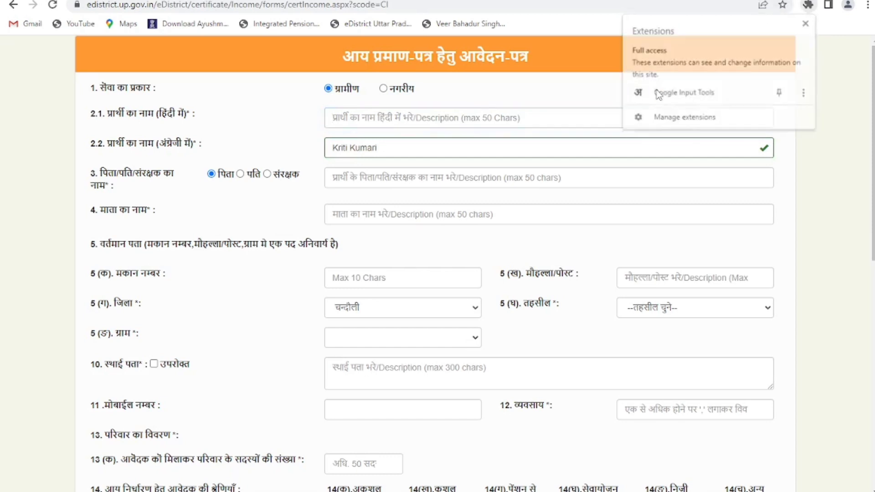
pyautogui.click(718, 28)
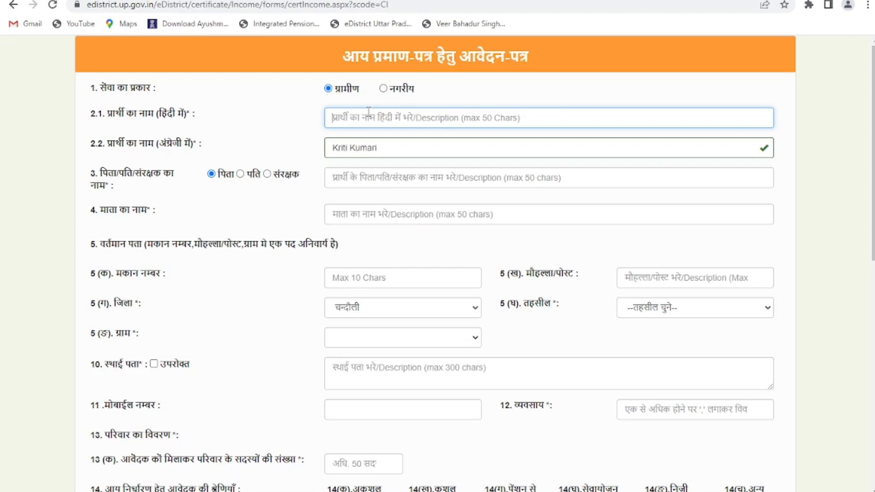
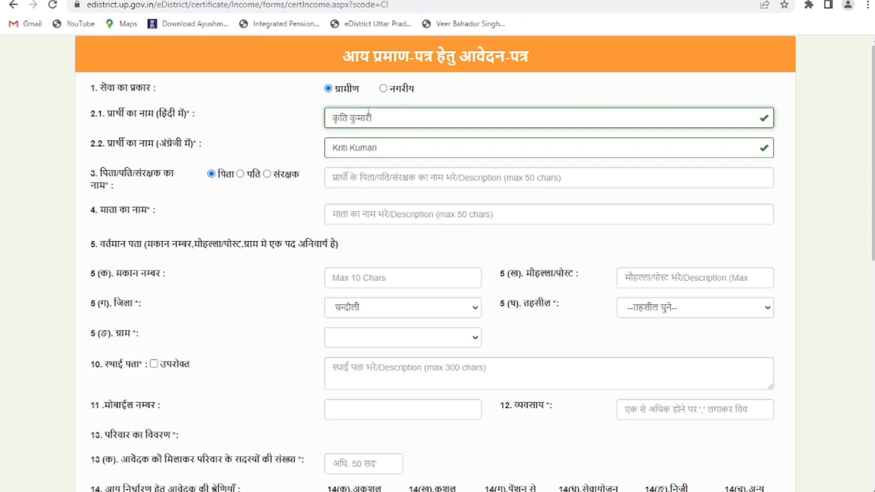
pyautogui.click(237, 176)
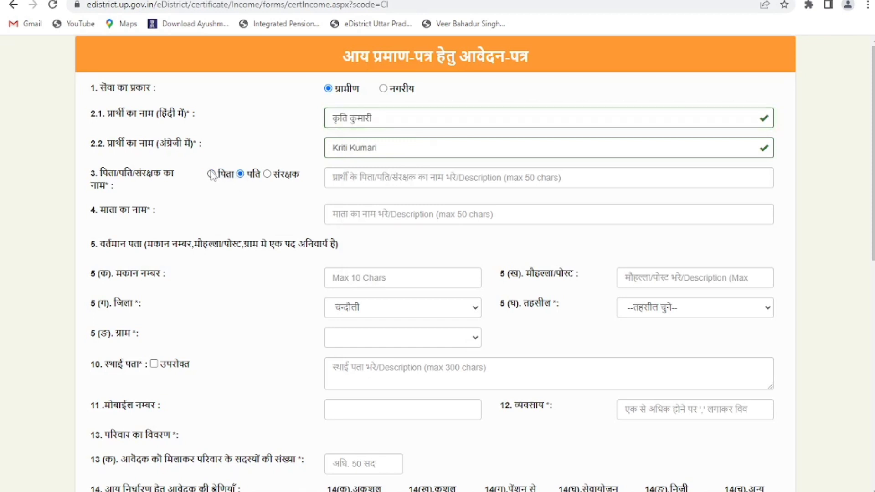
# - Enter the father's and mother's names in Devanagari, accepting the Hindi suggestions
pyautogui.click(352, 177)
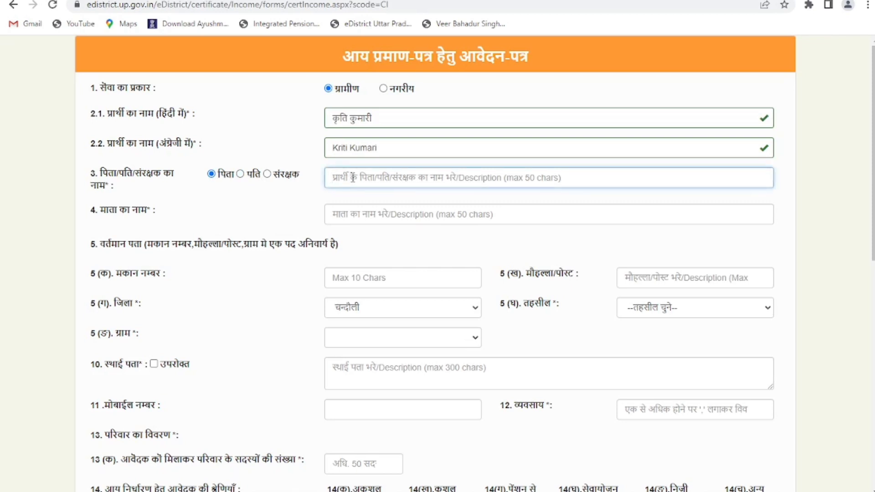
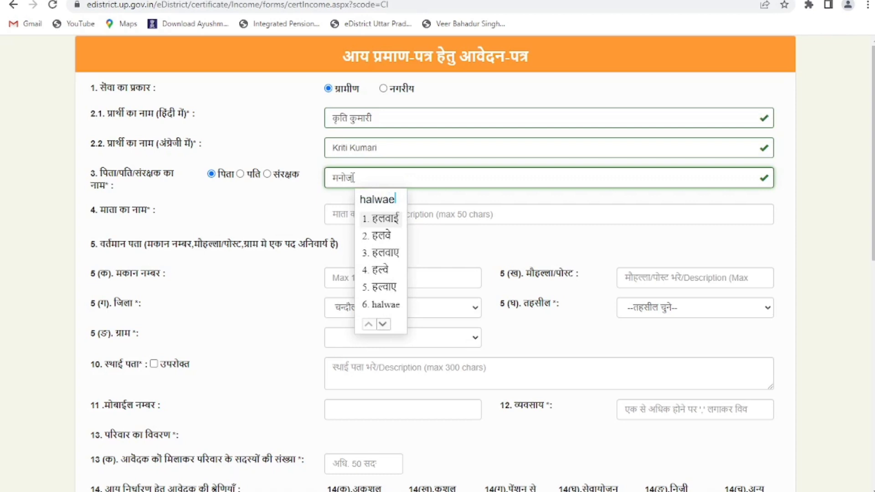
pyautogui.press('space')
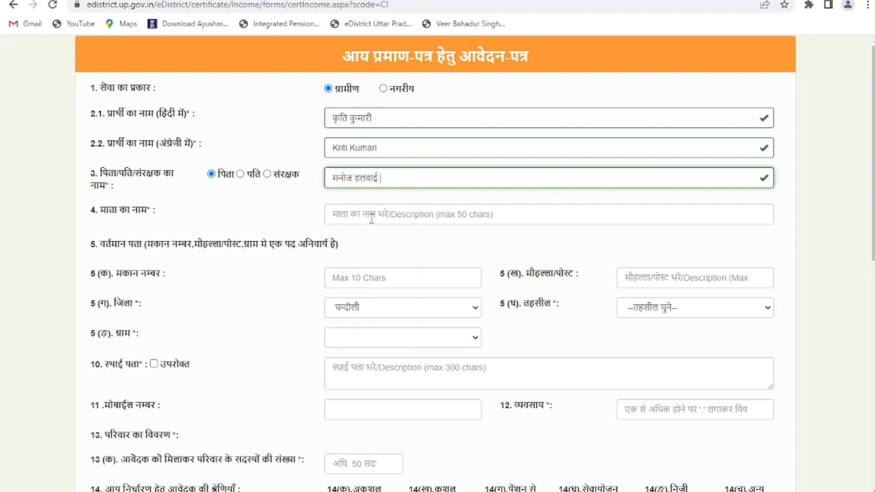
pyautogui.click(372, 218)
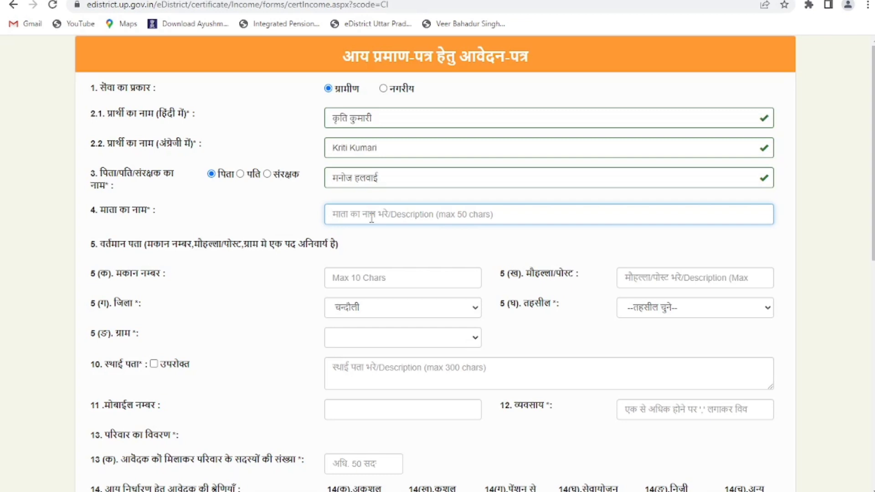
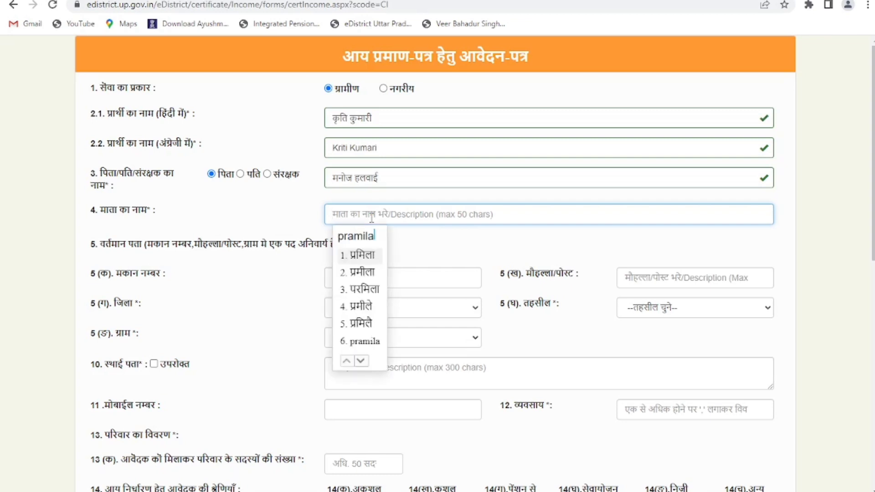
pyautogui.press('space')
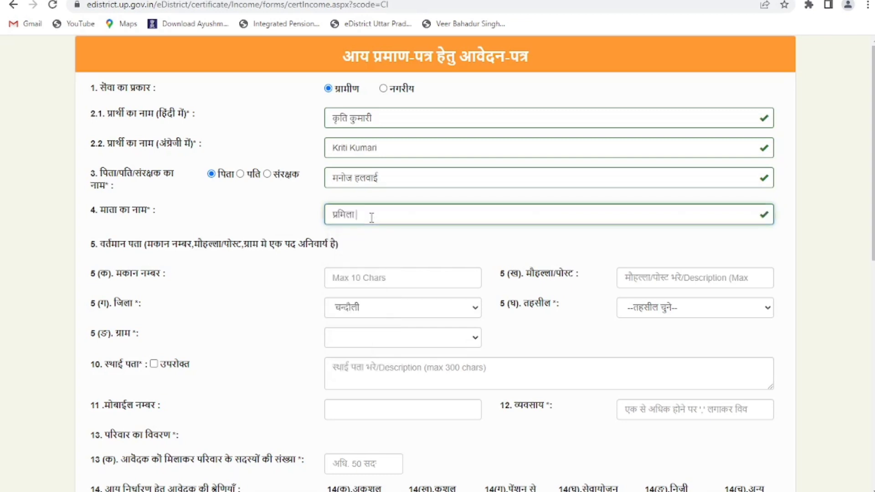
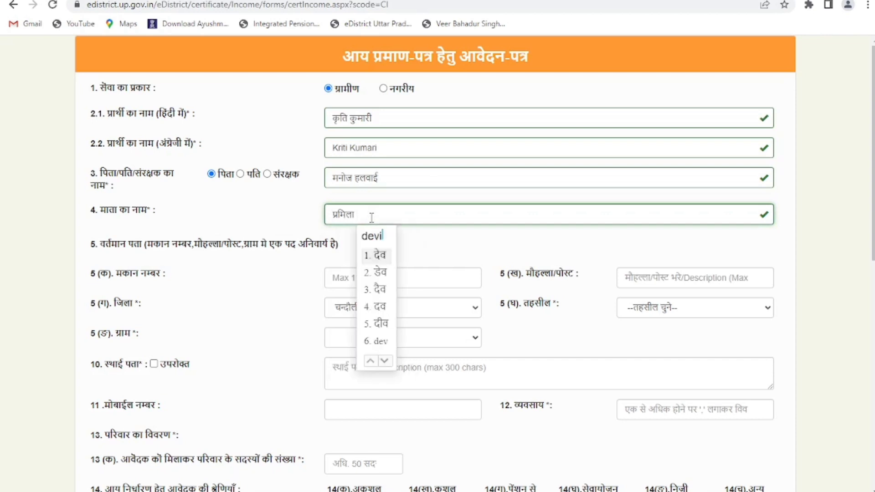
pyautogui.press('space')
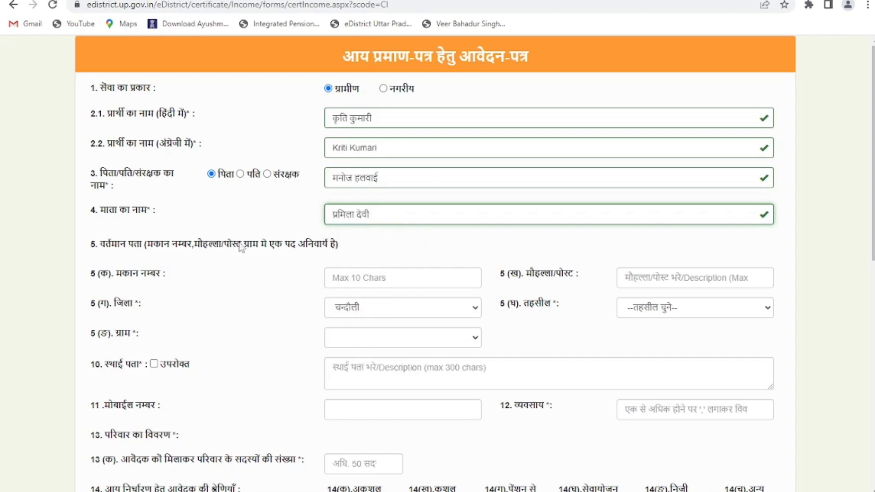
# - Fill the current address's mohalla/post, tehsil and village, and copy it as the permanent address
pyautogui.click(655, 273)
pyautogui.write('oy')
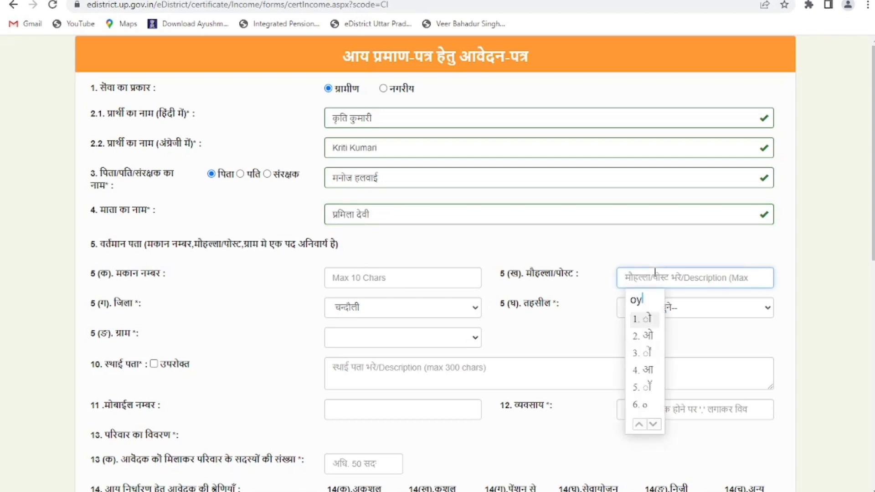
pyautogui.write('arachak')
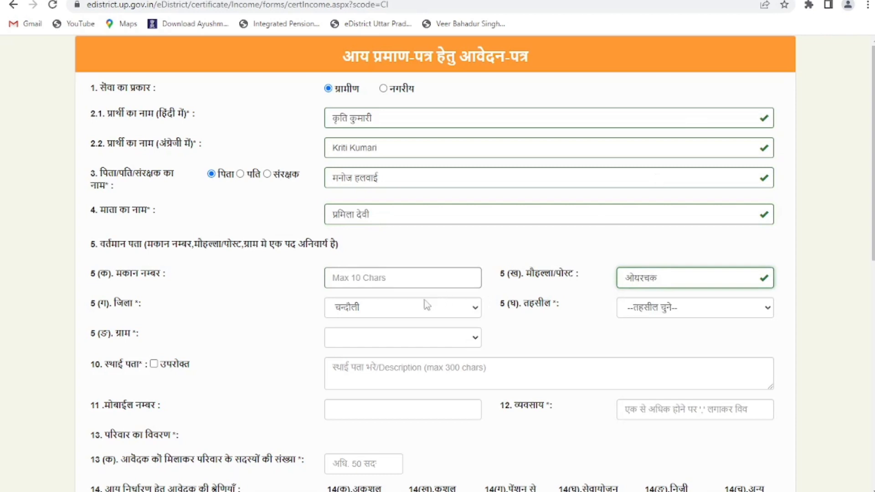
pyautogui.click(659, 307)
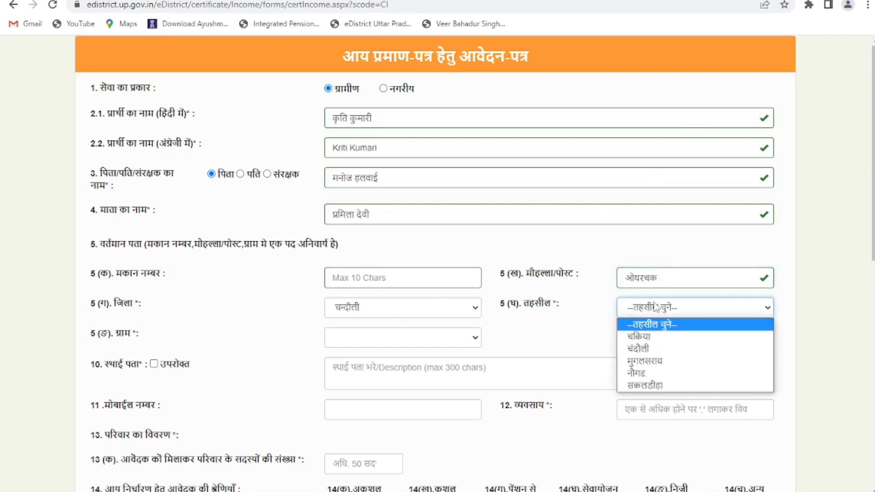
pyautogui.click(661, 350)
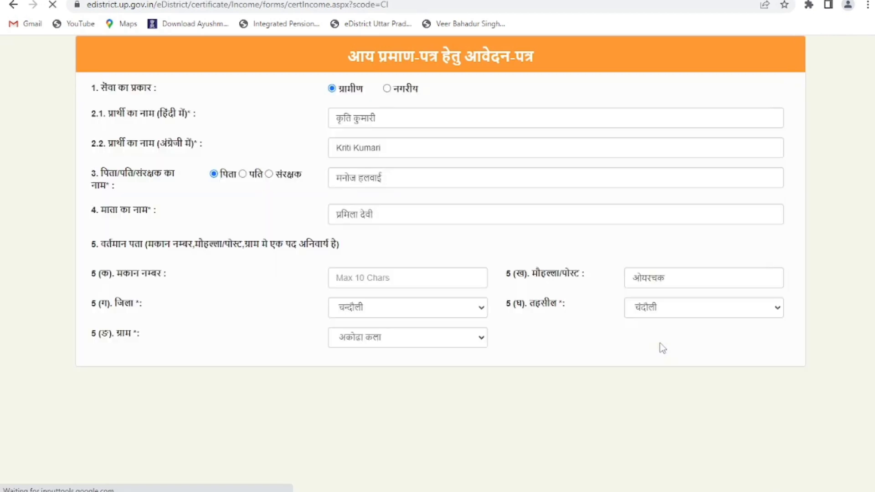
pyautogui.scroll(-1, 410, 319)
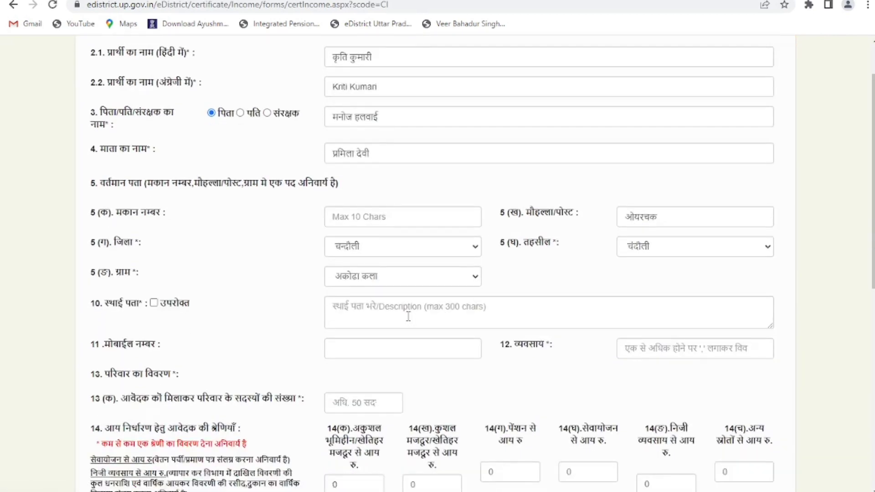
pyautogui.click(392, 277)
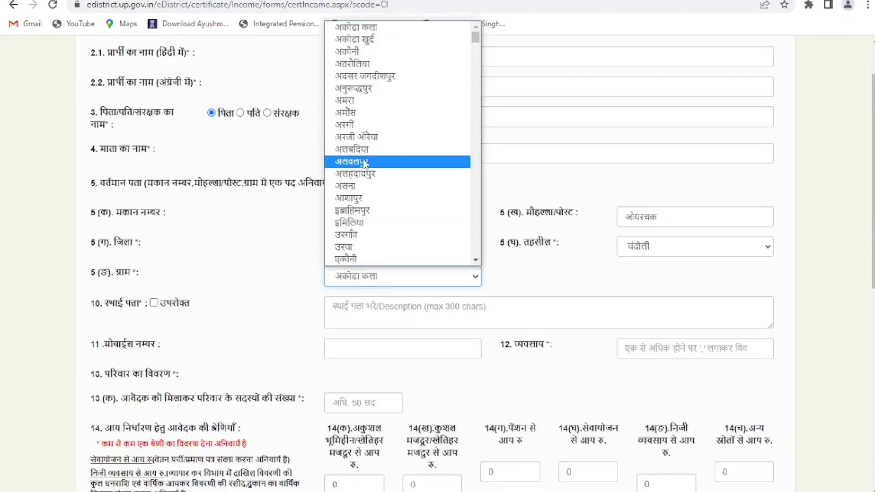
pyautogui.click(361, 198)
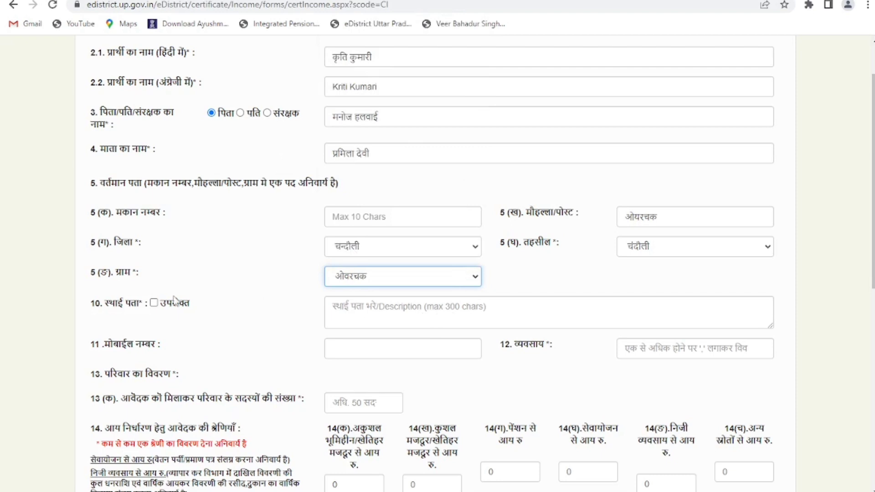
pyautogui.click(154, 303)
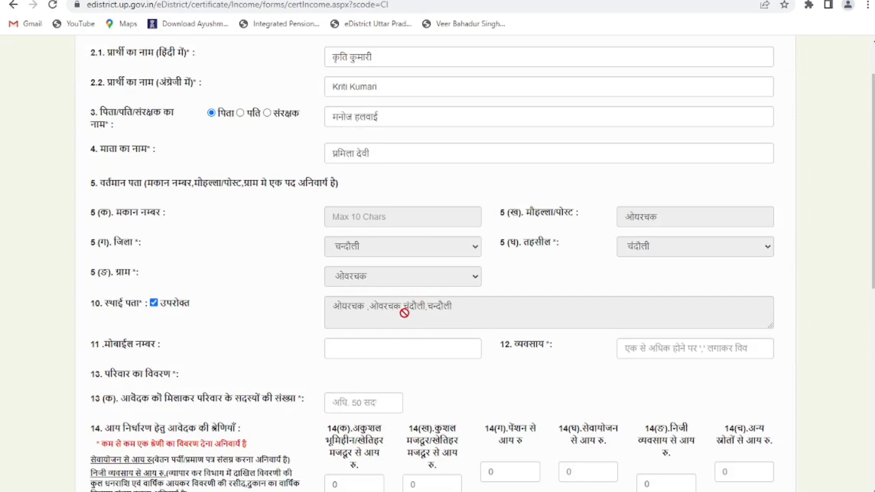
# - Enter the applicant's mobile number
pyautogui.scroll(-1, 404, 313)
pyautogui.click(411, 290)
pyautogui.write('73')
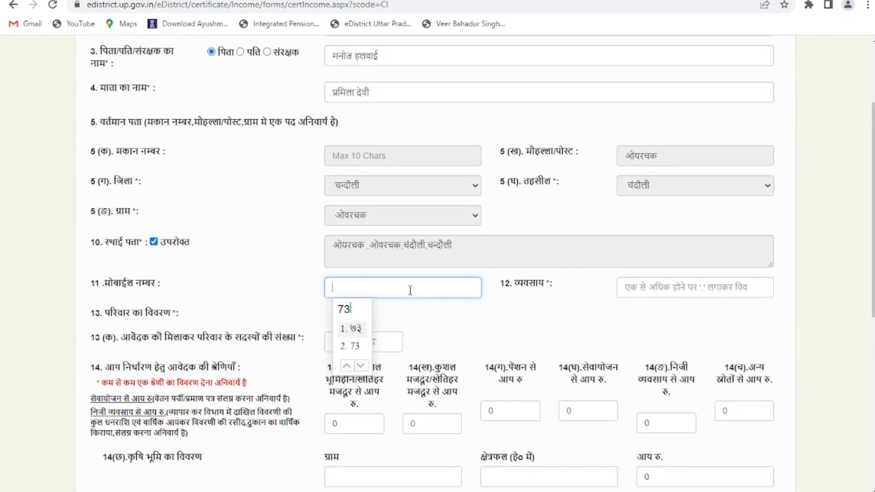
pyautogui.write('55')
# - Enter पढ़ाई as the occupation in field 12
pyautogui.click(644, 292)
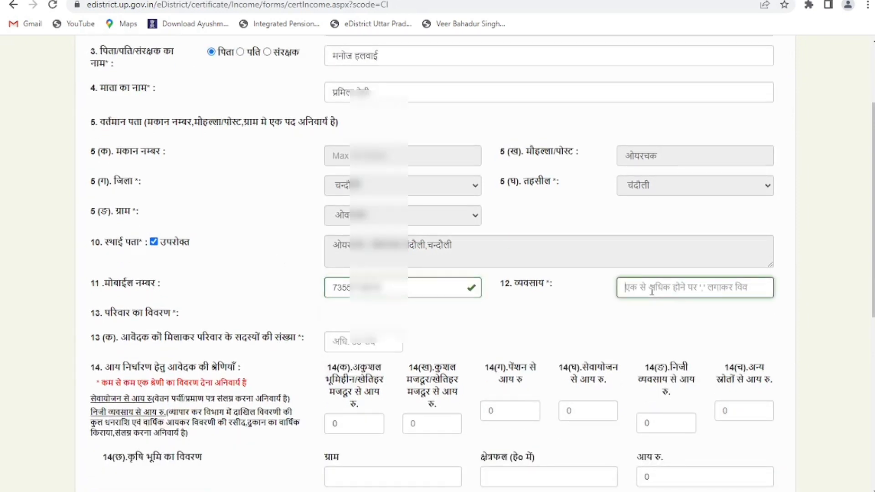
pyautogui.write('pa')
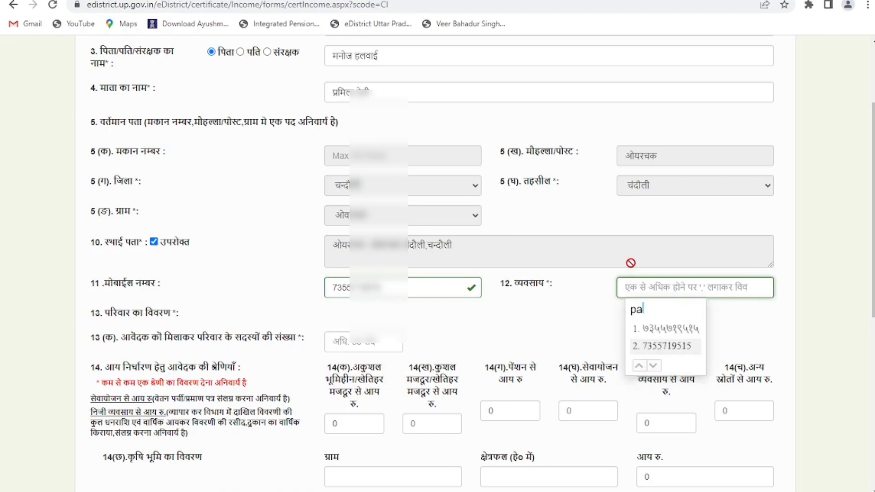
pyautogui.write('dhae')
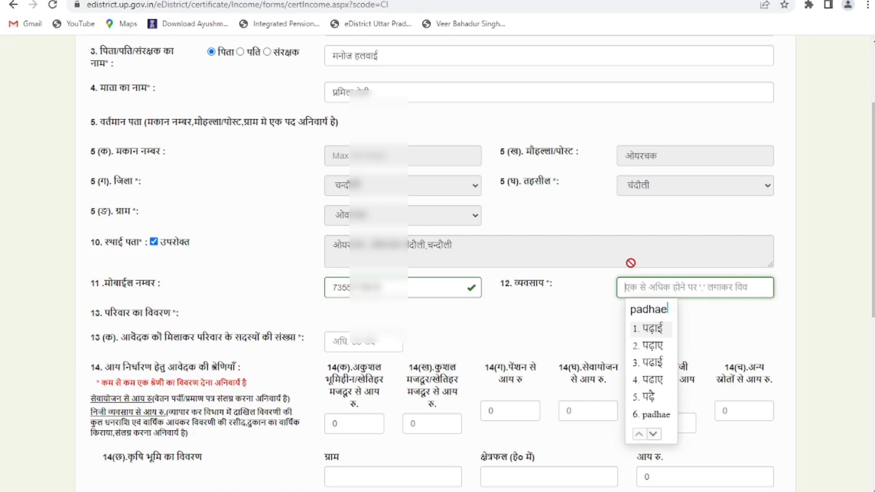
pyautogui.press('space')
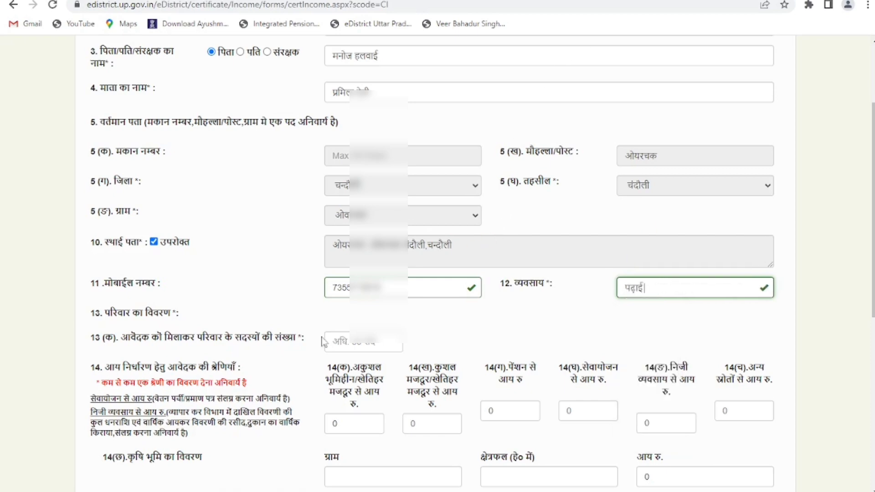
pyautogui.scroll(-3, 375, 287)
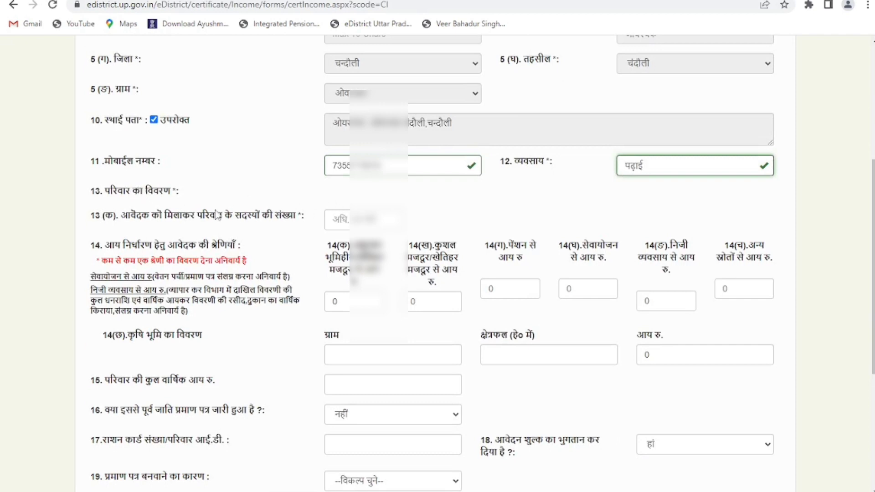
pyautogui.click(352, 219)
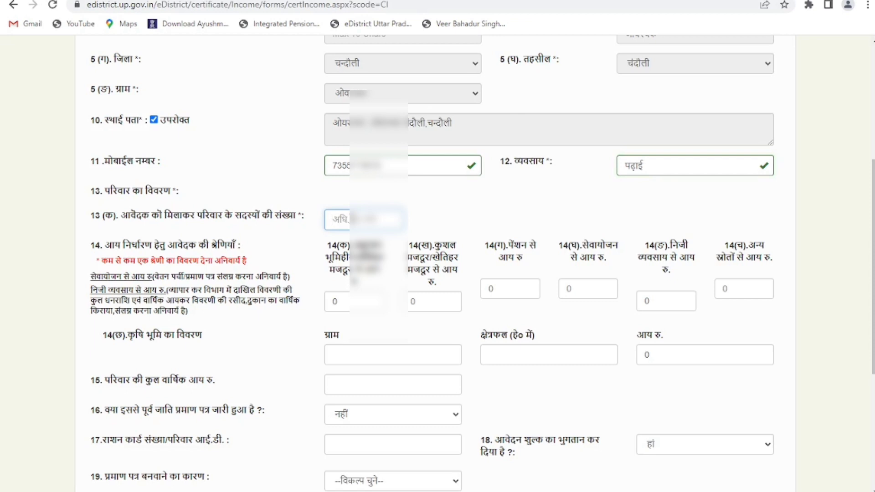
# - Set the number of family members to 2
pyautogui.click(352, 218)
pyautogui.click(355, 236)
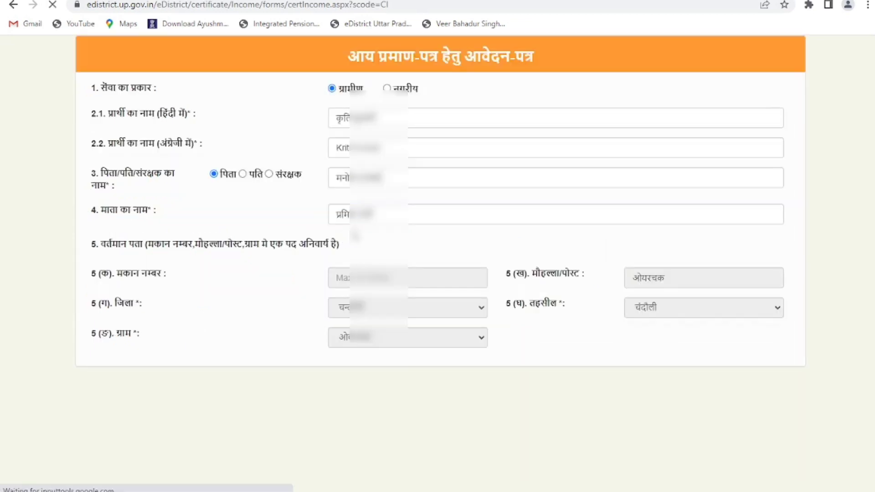
pyautogui.scroll(-4, 357, 231)
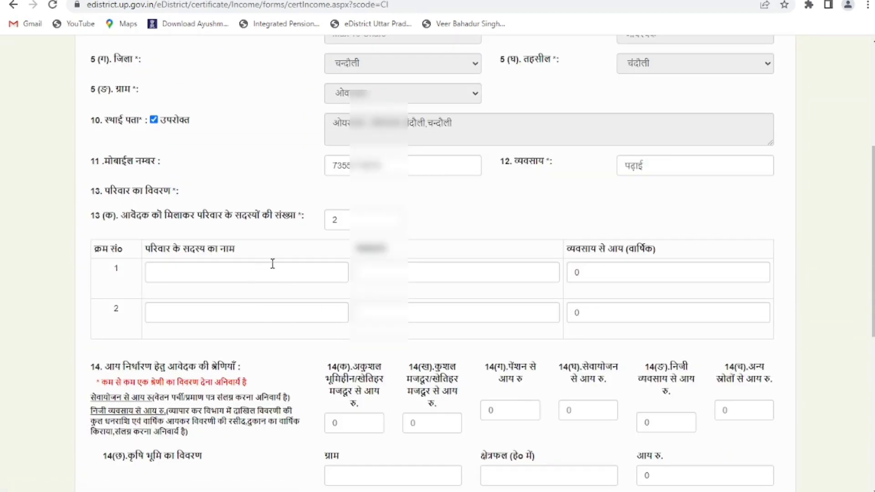
pyautogui.scroll(4, 273, 263)
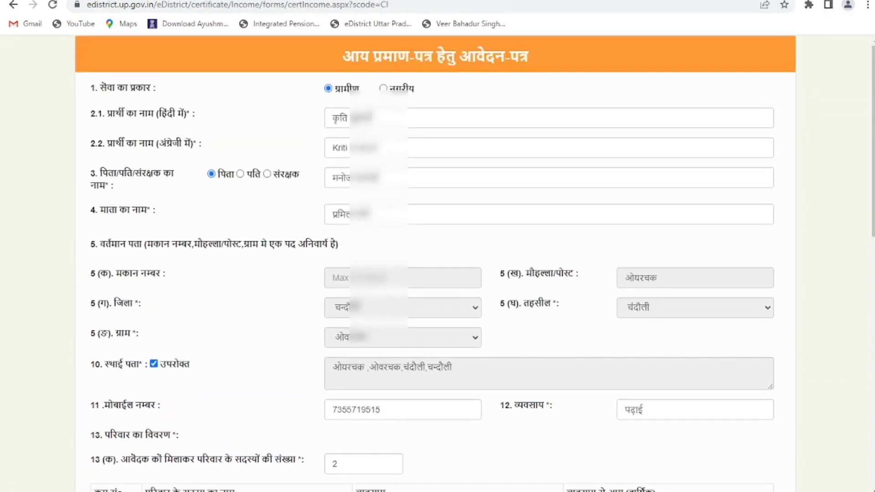
# - Fill member 1 with the applicant's name, relation स्वयं and annual income 20000
pyautogui.doubleClick(339, 118)
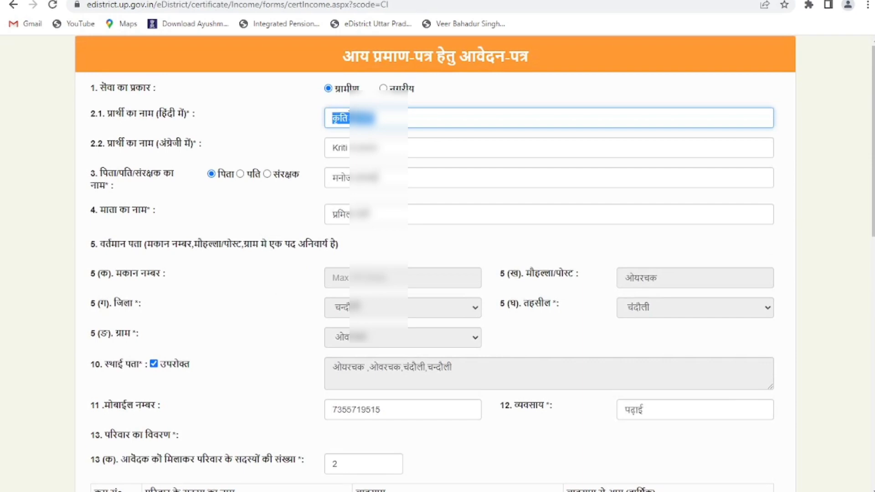
pyautogui.scroll(-4, 280, 306)
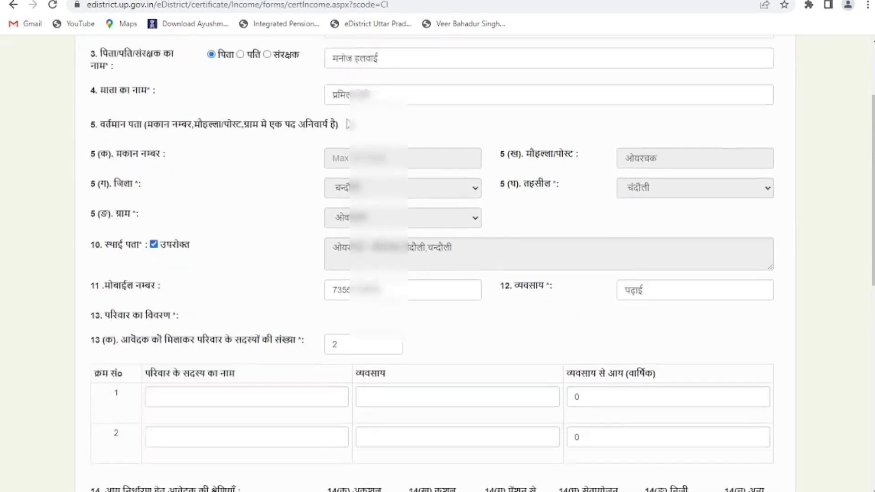
pyautogui.click(278, 328)
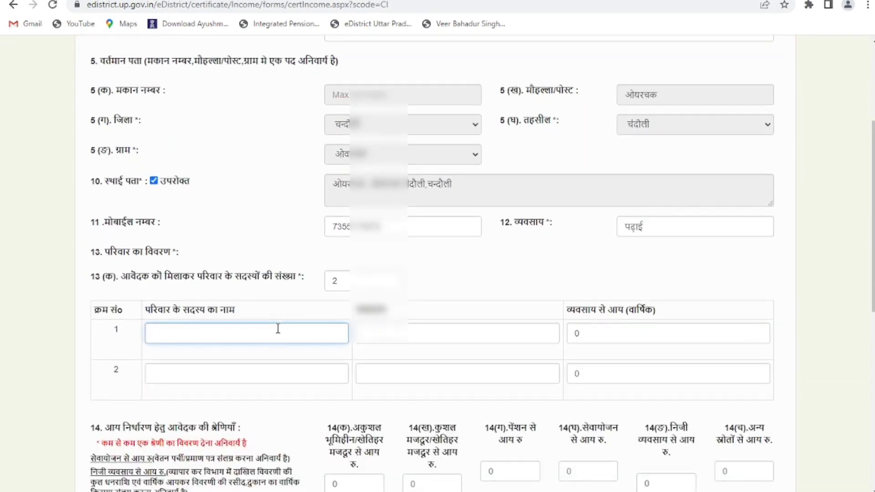
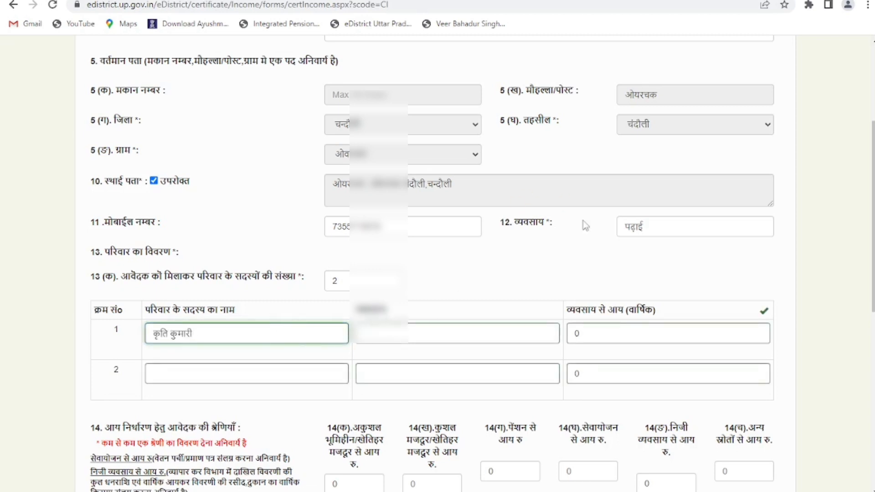
pyautogui.doubleClick(635, 225)
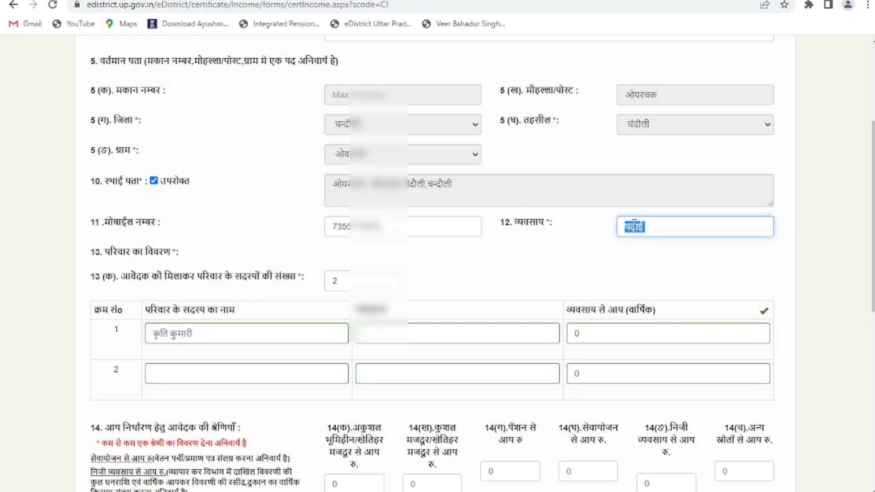
pyautogui.click(489, 328)
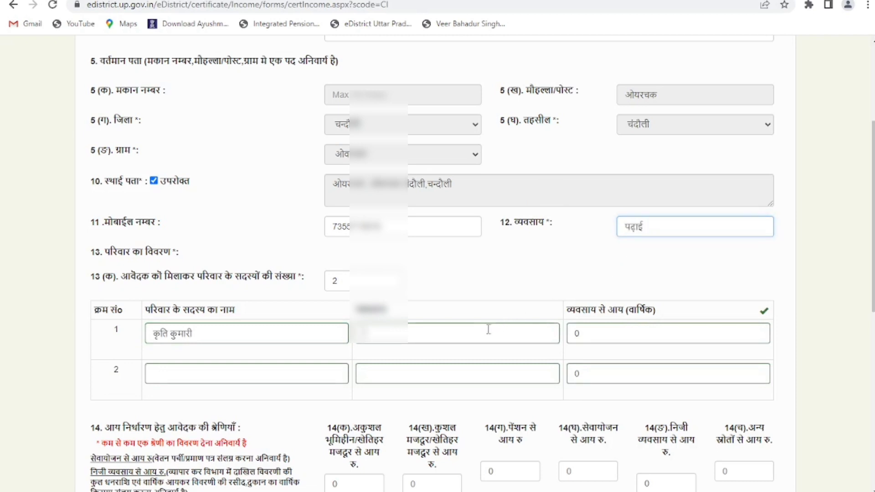
pyautogui.write('स्वयं')
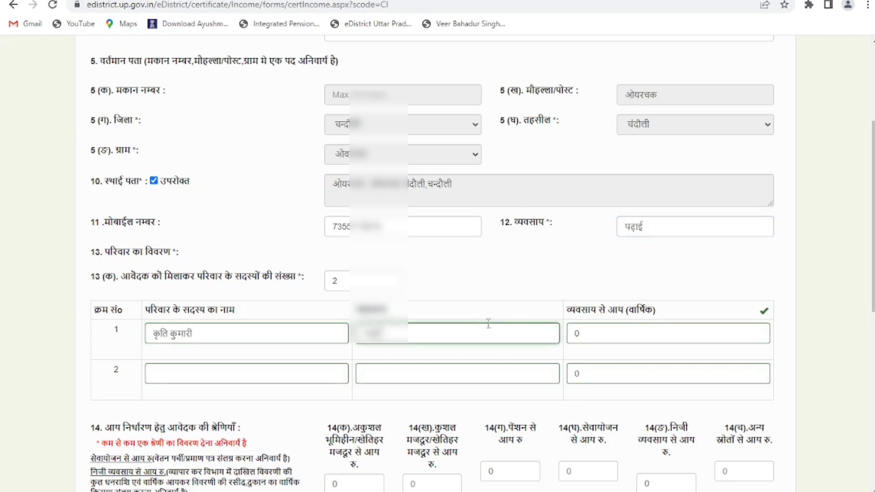
pyautogui.click(593, 328)
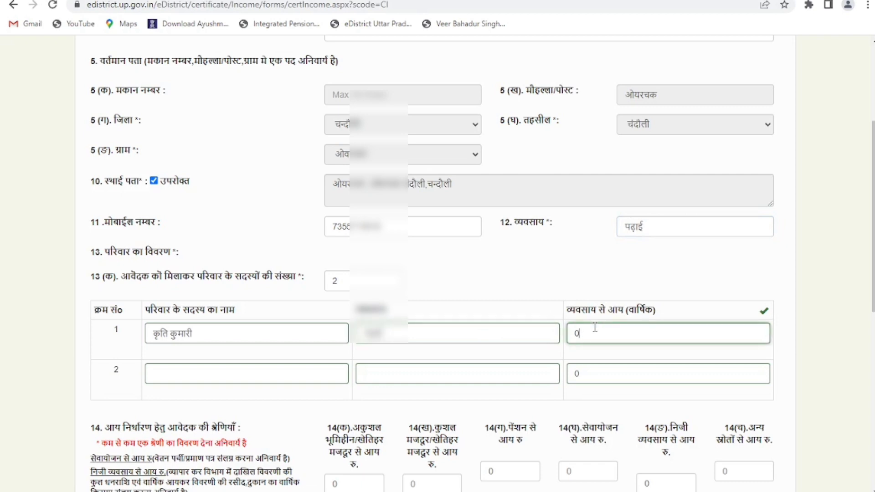
pyautogui.press('BackSpace')
pyautogui.write('2000')
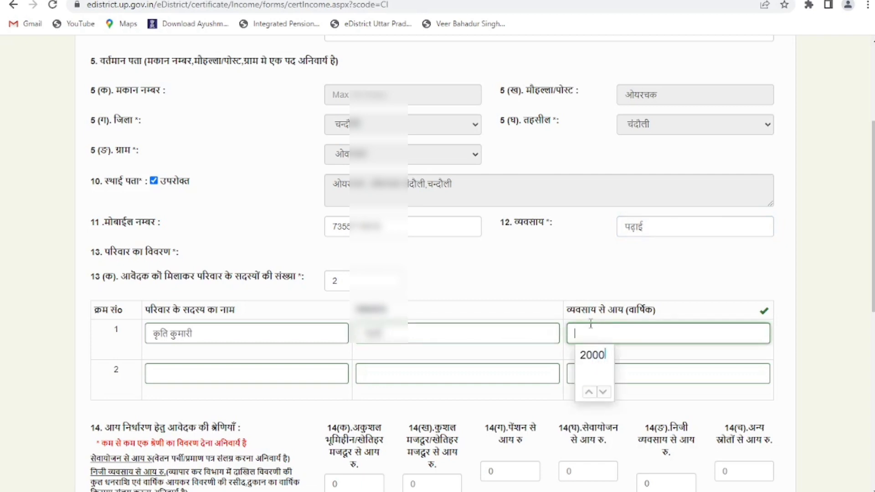
pyautogui.write('0')
pyautogui.click(608, 390)
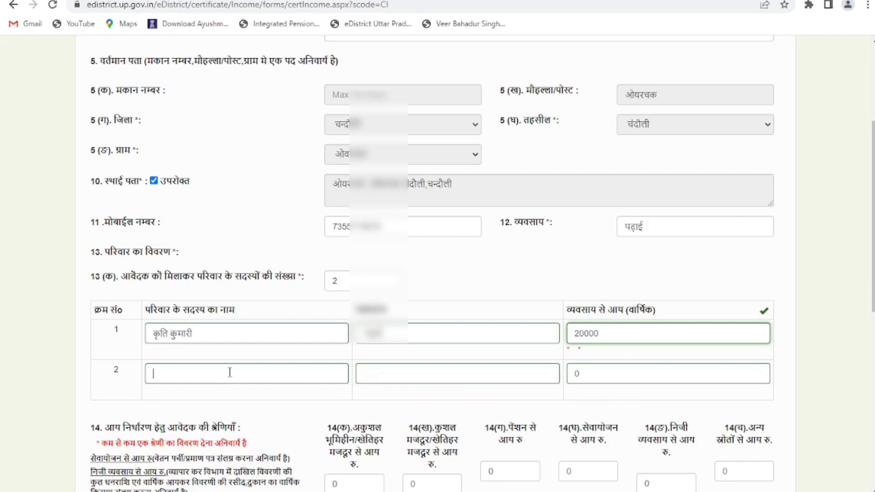
# - Fill member 2 with the father's name and an occupation from the suggestions
pyautogui.scroll(4, 230, 372)
pyautogui.doubleClick(347, 177)
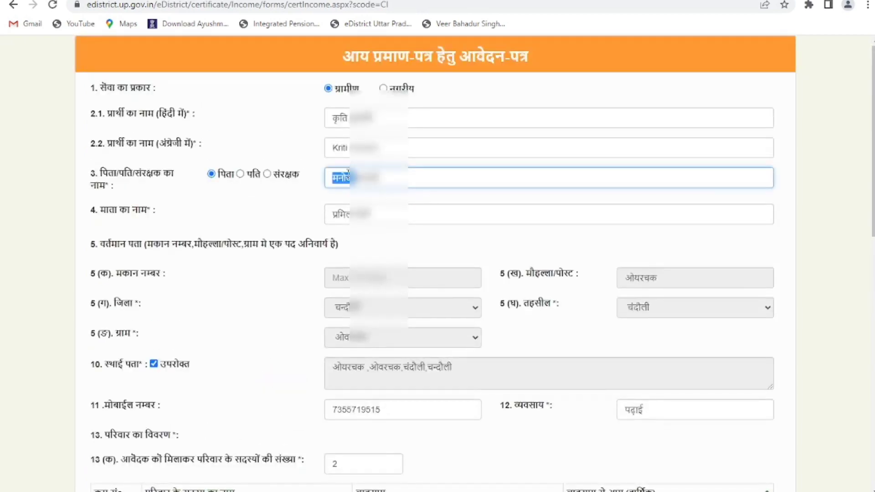
pyautogui.click(347, 177)
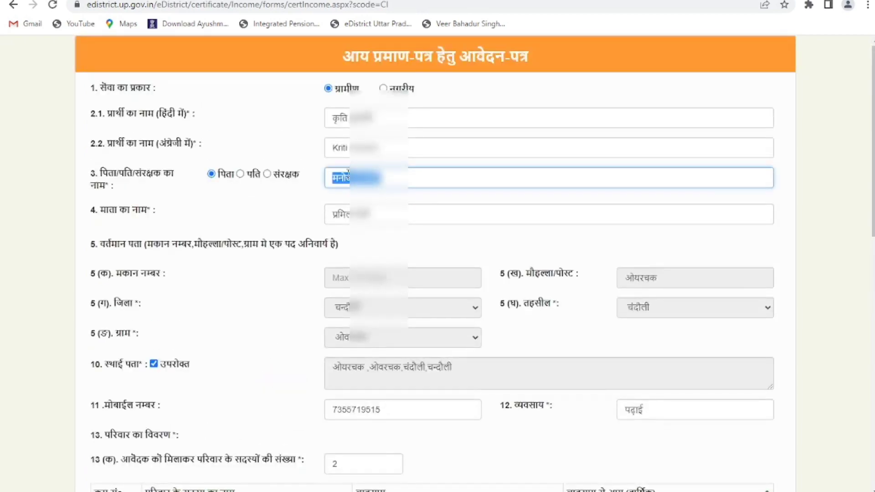
pyautogui.scroll(-6, 348, 177)
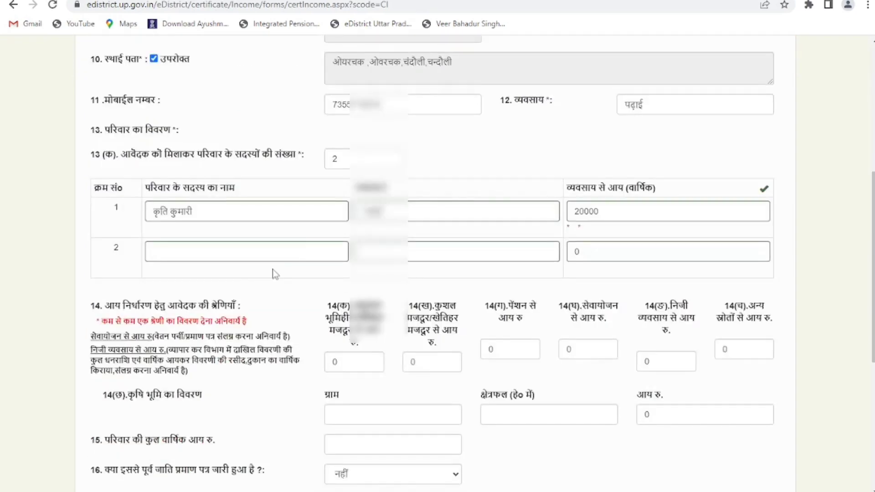
pyautogui.click(260, 249)
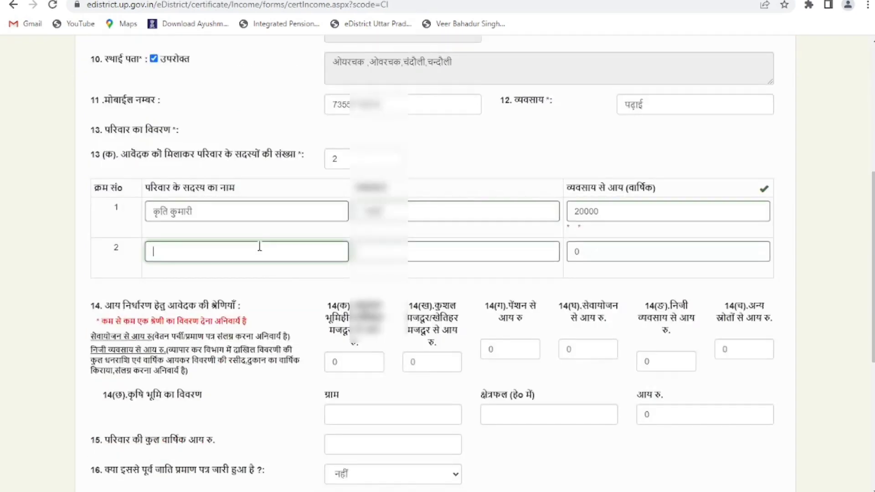
pyautogui.scroll(5, 262, 253)
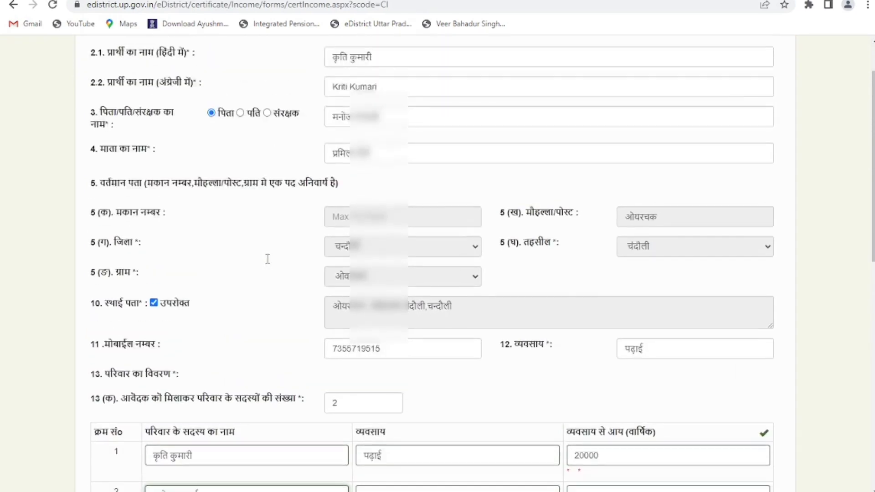
pyautogui.scroll(-5, 275, 278)
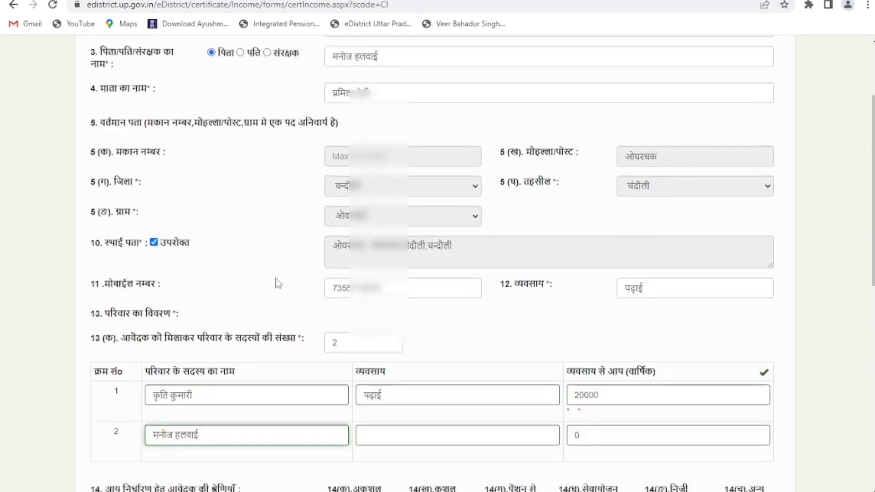
pyautogui.click(392, 250)
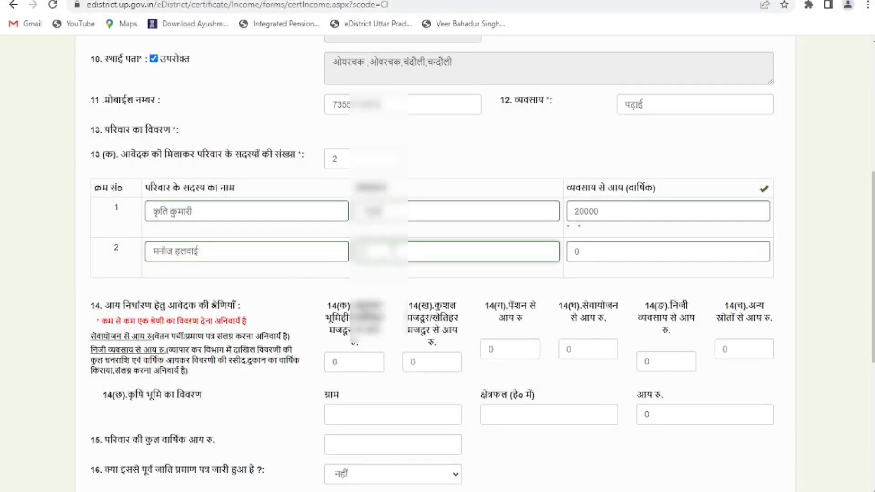
pyautogui.click(392, 250)
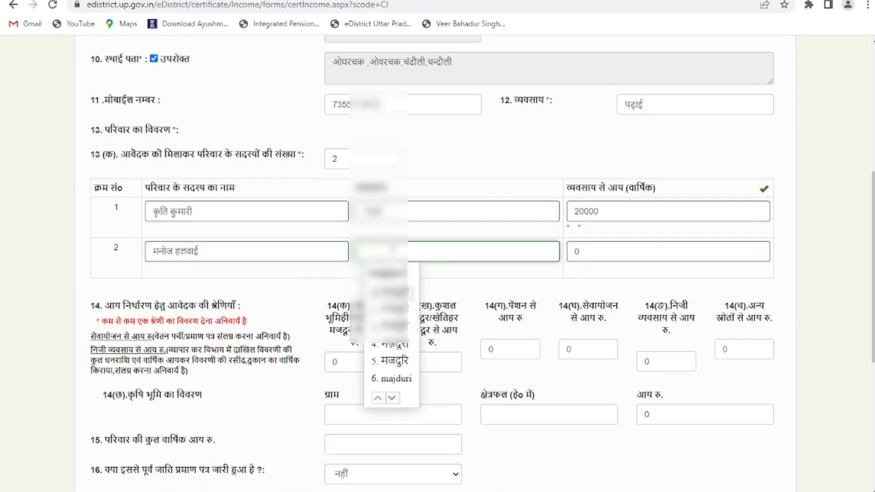
pyautogui.click(385, 360)
# - Give member 2 the same annual income of 20000
pyautogui.click(631, 250)
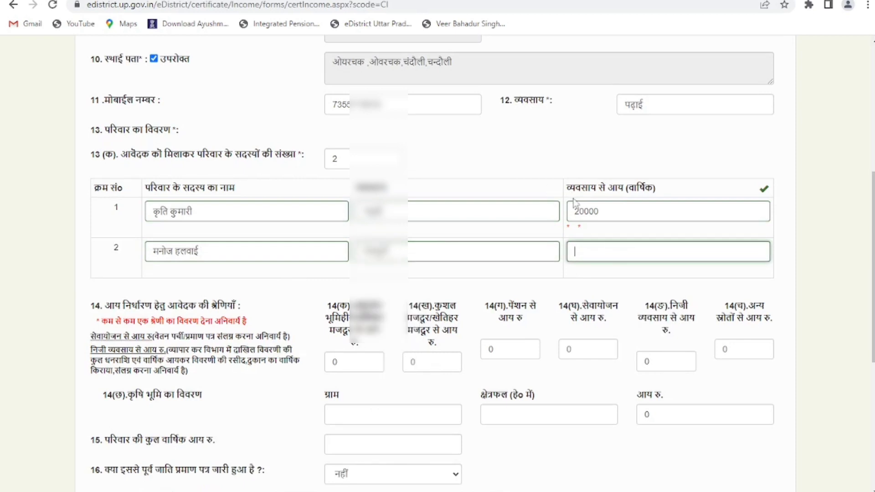
pyautogui.doubleClick(586, 210)
pyautogui.hotkey('ctrl', 'c')
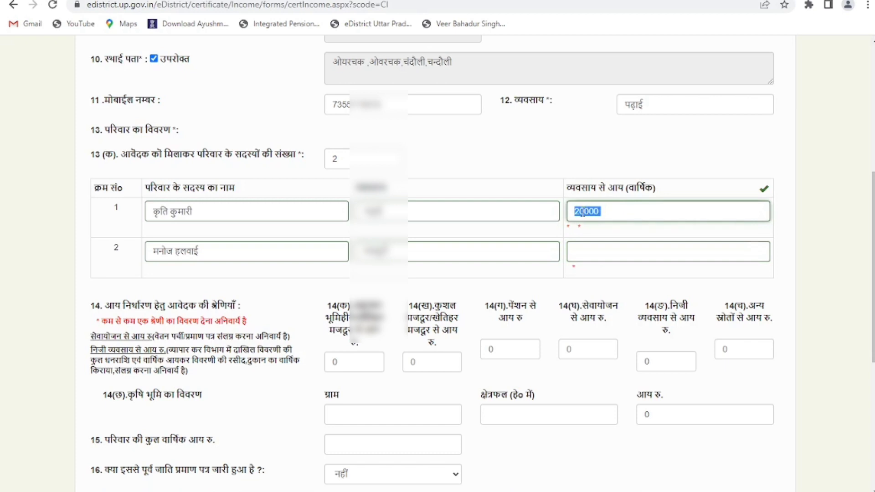
pyautogui.click(608, 252)
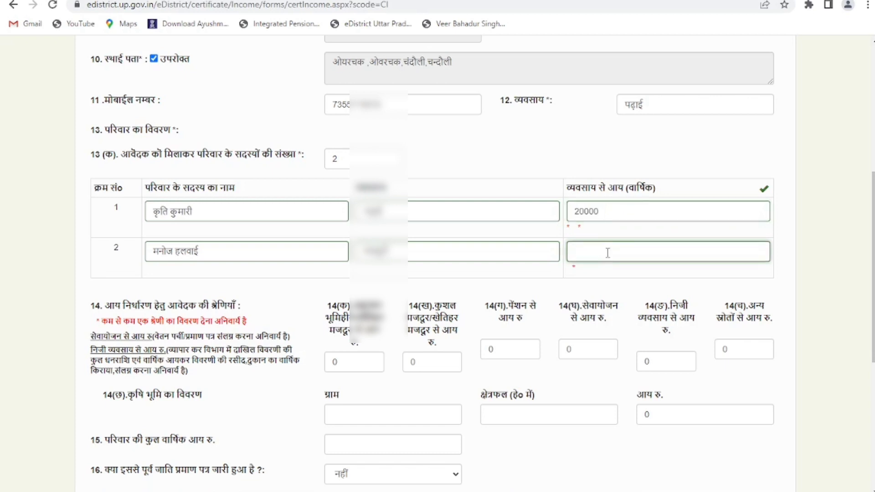
pyautogui.hotkey('ctrl', 'v')
pyautogui.scroll(-1, 180, 324)
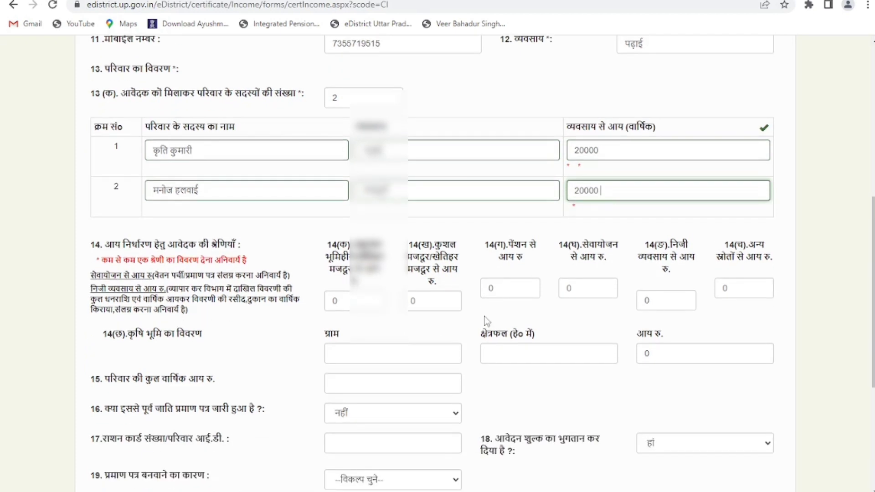
# - Set income from other sources in 14(च) to 20000
pyautogui.click(745, 287)
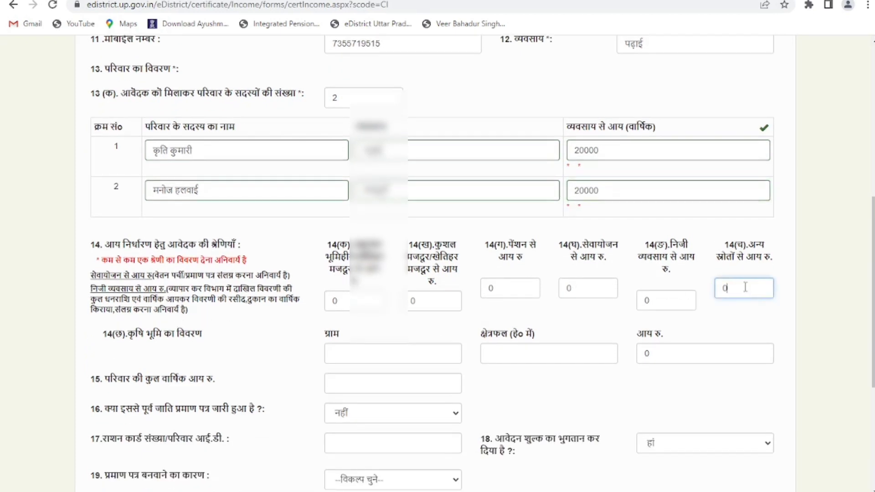
pyautogui.press('BackSpace')
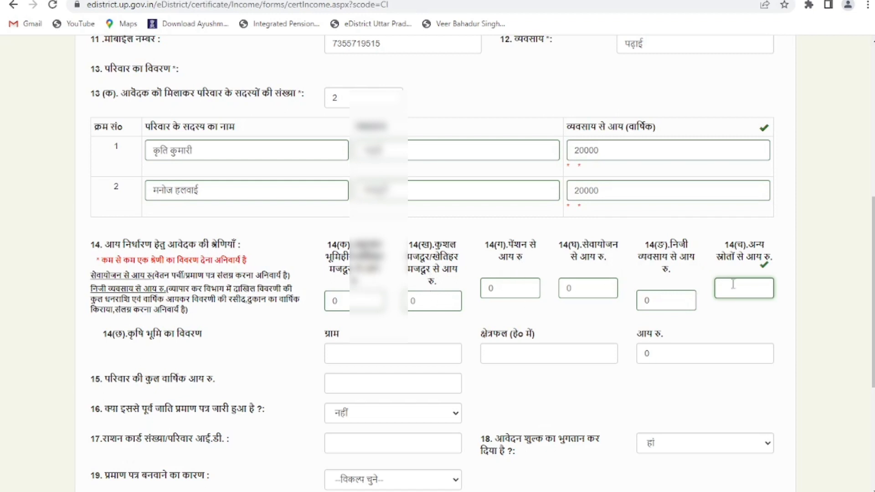
pyautogui.write('20000')
pyautogui.scroll(-1, 282, 315)
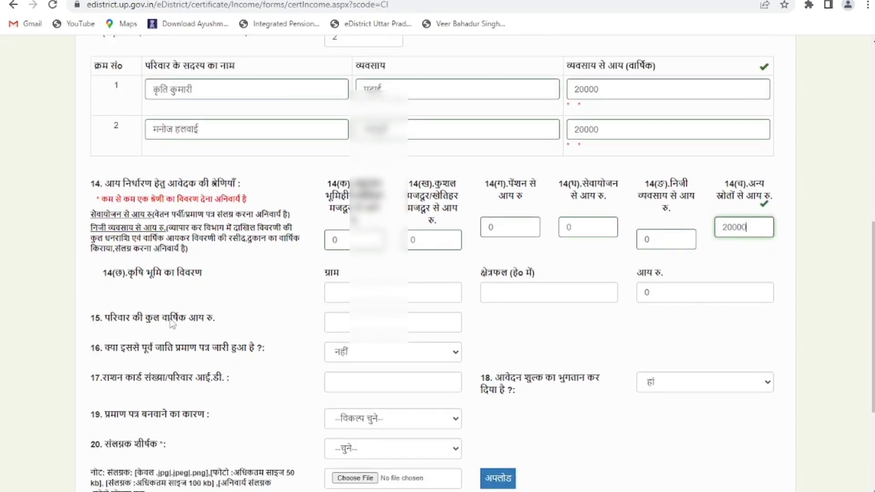
# - Enter 20000 as the family's total annual income in field 15
pyautogui.click(340, 319)
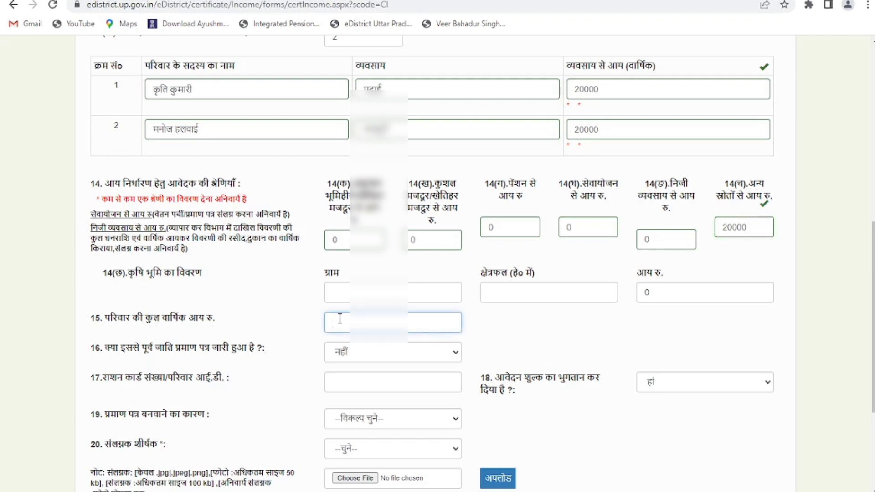
pyautogui.write('20000')
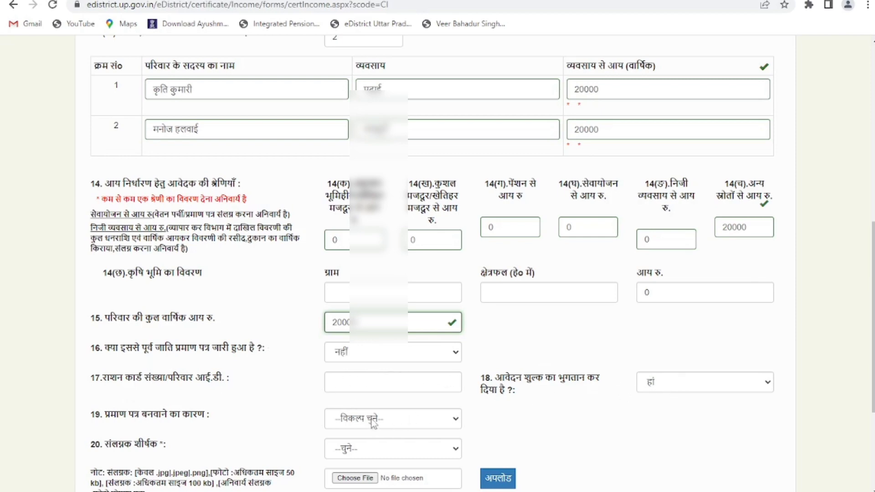
pyautogui.scroll(-1, 374, 423)
pyautogui.scroll(-1, 373, 424)
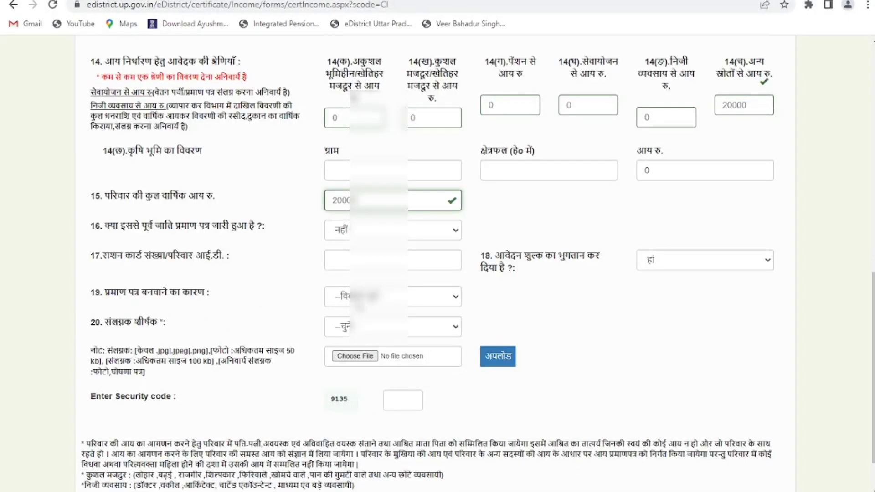
# - Choose the education reason in field 19 and set the attachment title to फोटो
pyautogui.click(433, 297)
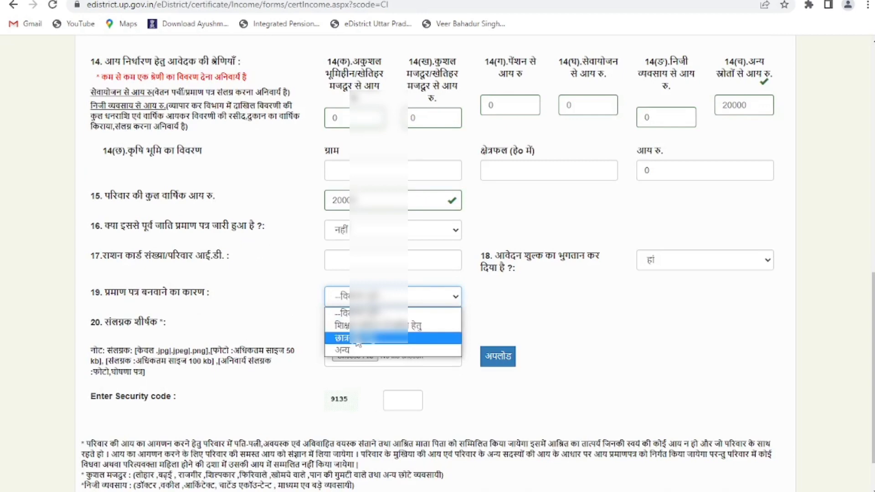
pyautogui.click(433, 325)
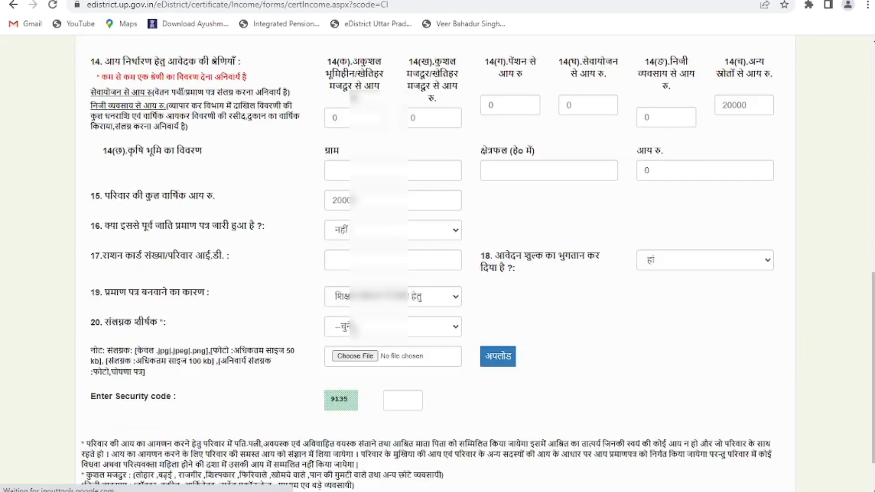
pyautogui.scroll(-1, 438, 263)
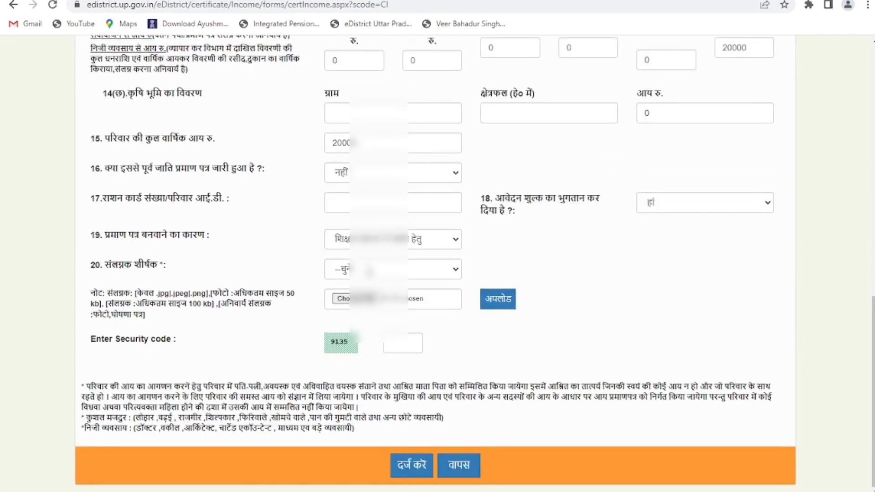
pyautogui.click(392, 269)
pyautogui.click(346, 298)
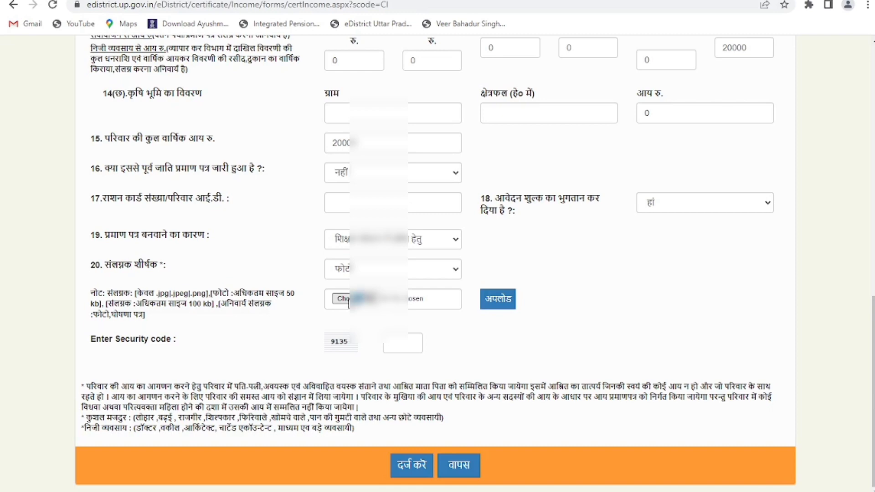
# - Select the applicant's JPG photo from Downloads and upload it
pyautogui.click(349, 302)
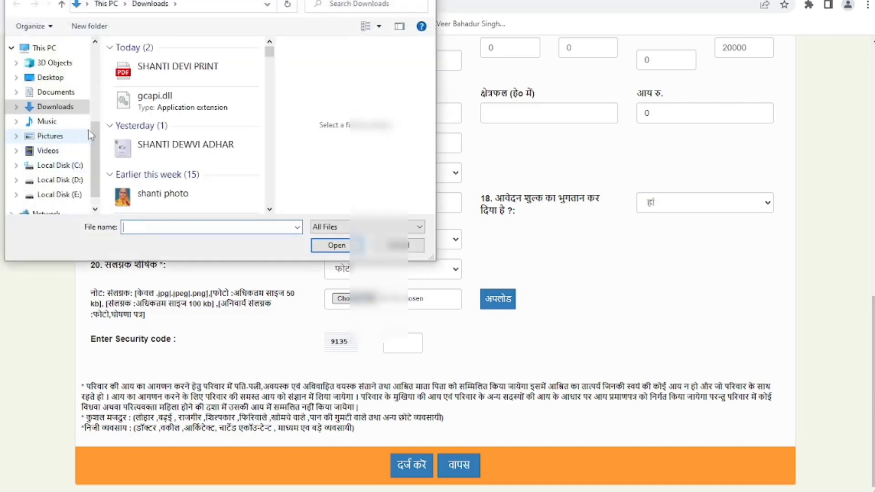
pyautogui.scroll(-5, 142, 123)
pyautogui.scroll(2, 140, 127)
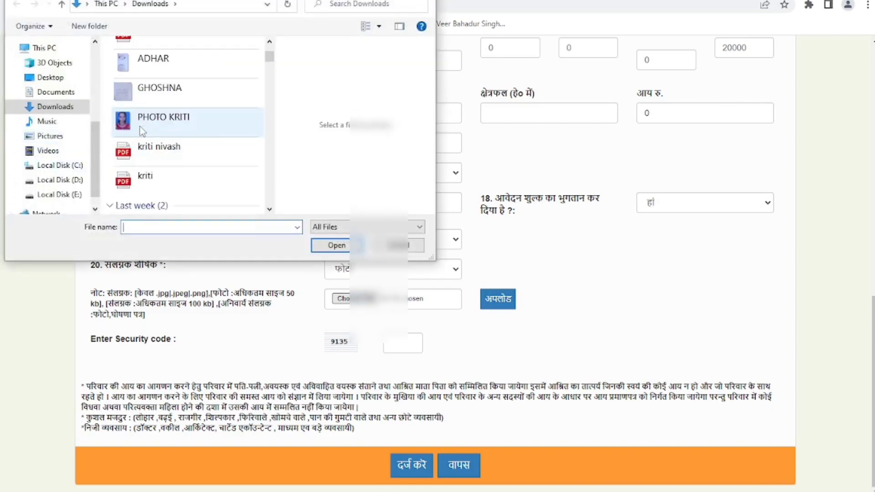
pyautogui.click(143, 121)
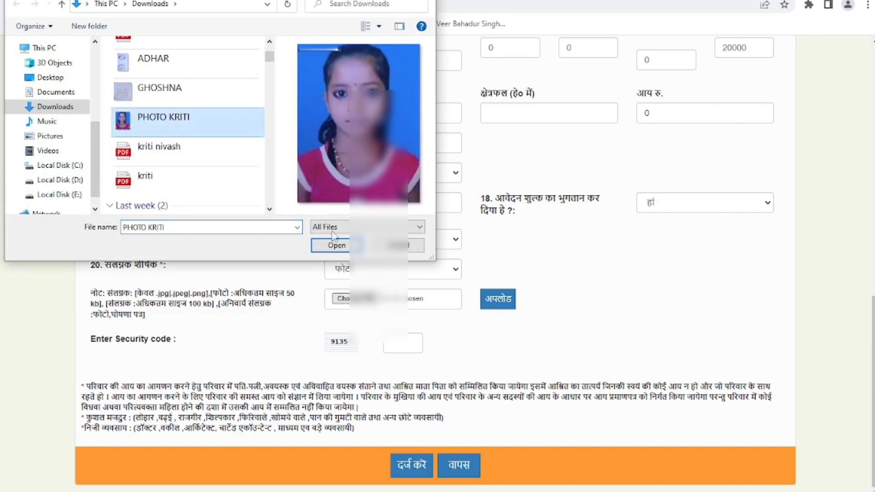
pyautogui.click(338, 247)
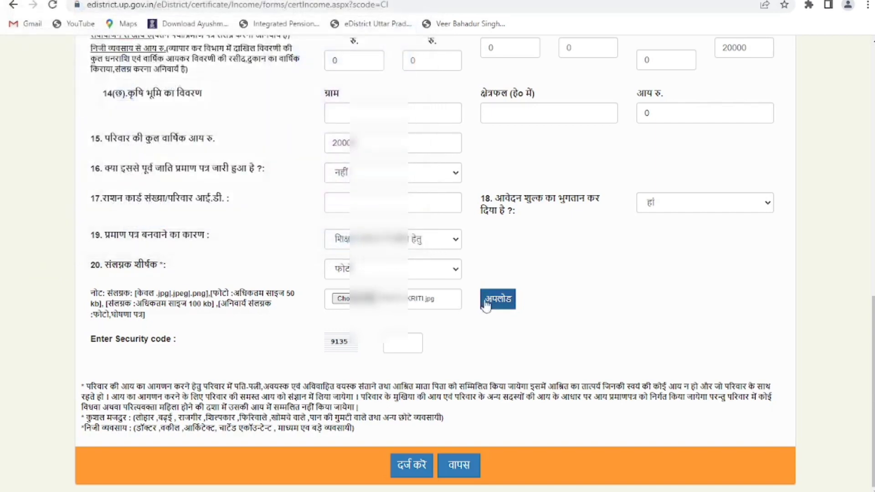
pyautogui.click(496, 301)
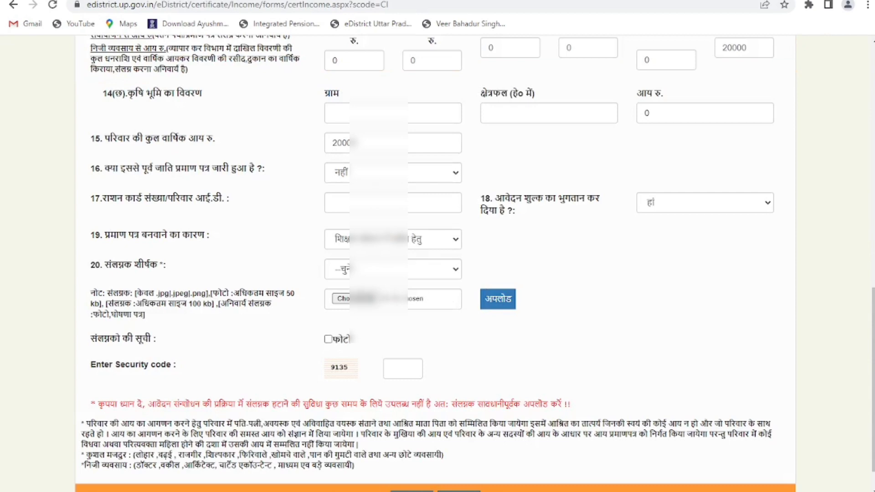
# - Set the attachment title to the self-declaration and upload GHOSHNA.jpg
pyautogui.click(356, 274)
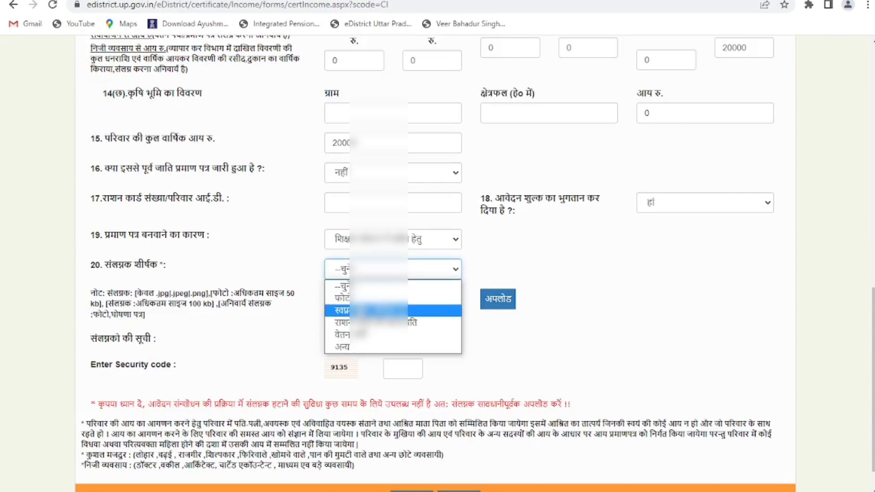
pyautogui.click(358, 310)
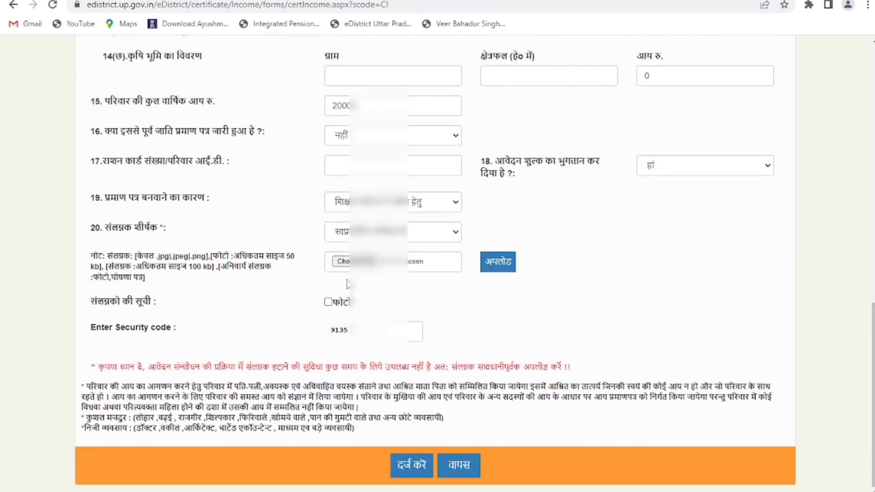
pyautogui.click(342, 261)
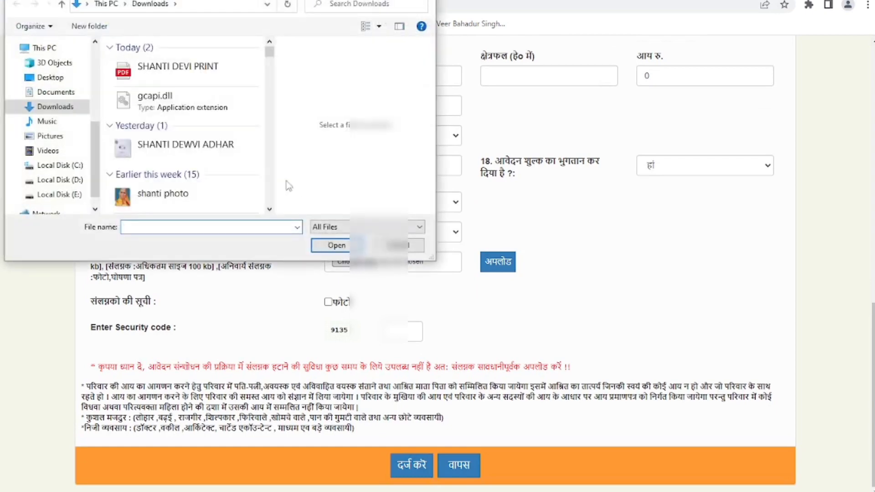
pyautogui.scroll(-5, 222, 139)
pyautogui.scroll(-3, 217, 138)
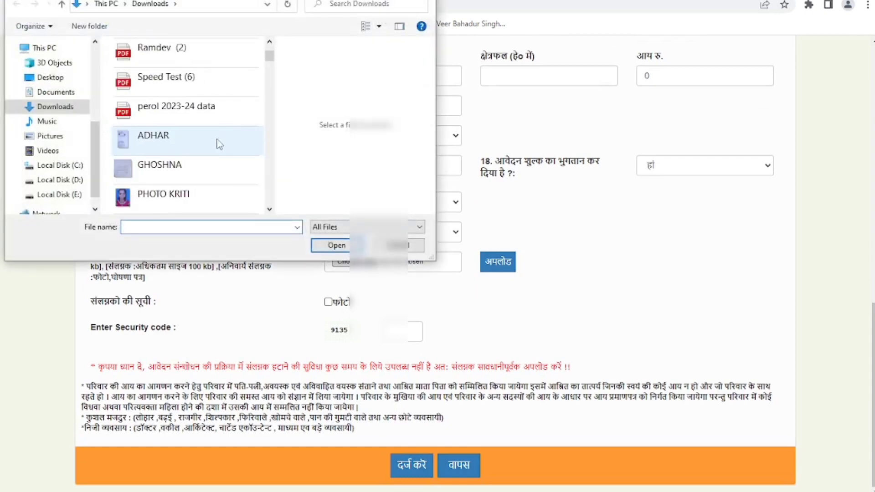
pyautogui.scroll(2, 218, 142)
pyautogui.scroll(-4, 219, 143)
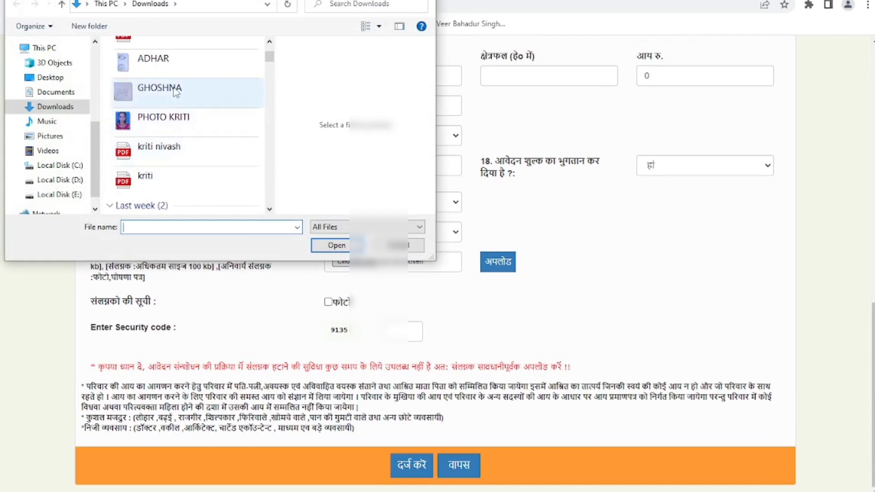
pyautogui.click(210, 91)
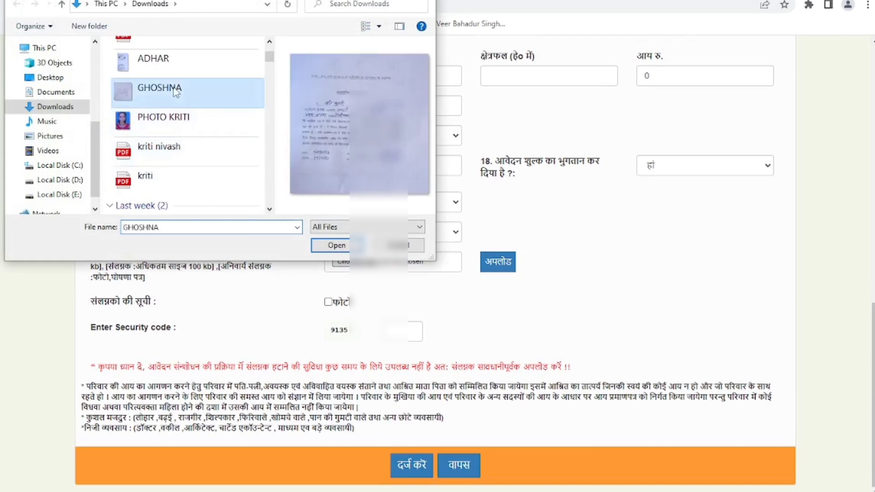
pyautogui.click(336, 245)
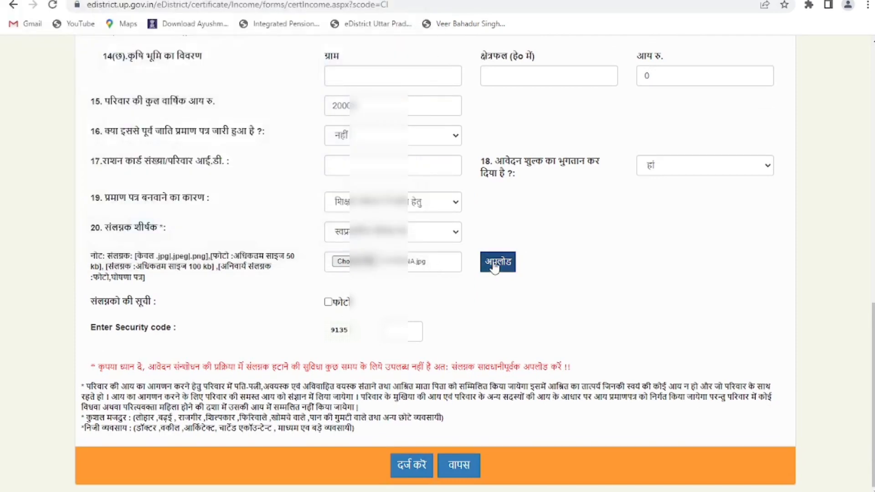
pyautogui.click(494, 265)
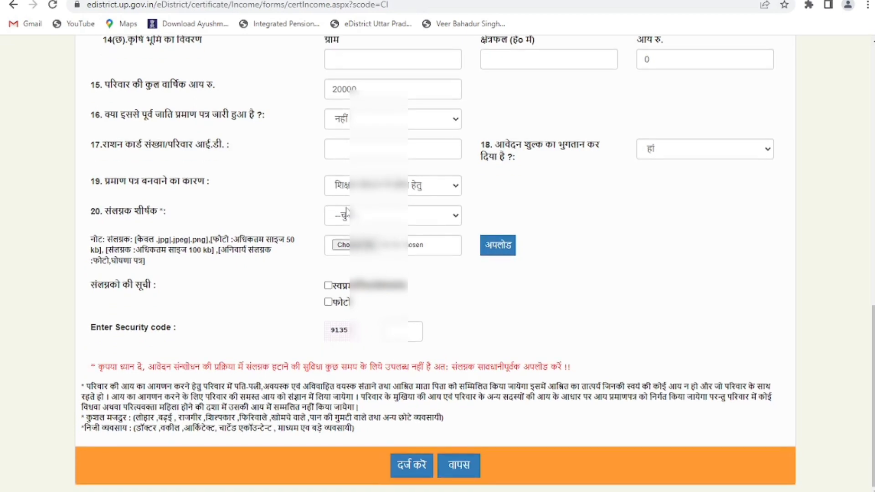
# - Choose अन्य as the next attachment title and start its custom name
pyautogui.click(351, 219)
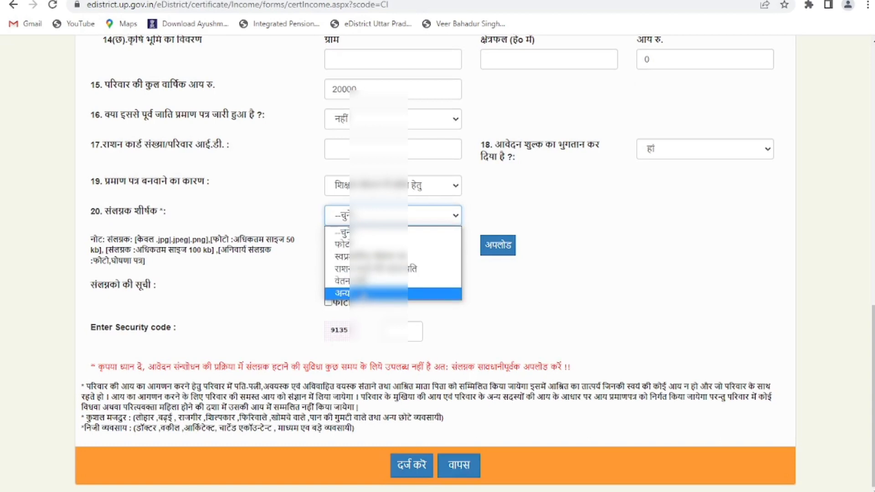
pyautogui.press('Return')
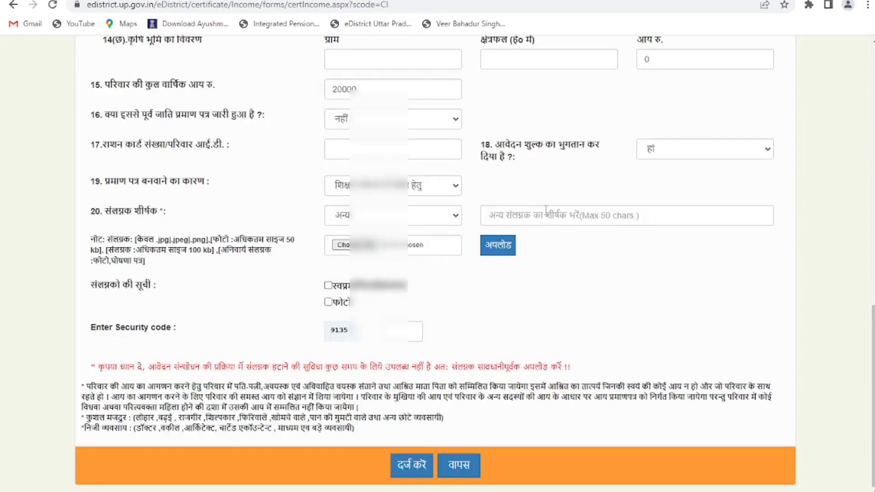
pyautogui.click(540, 218)
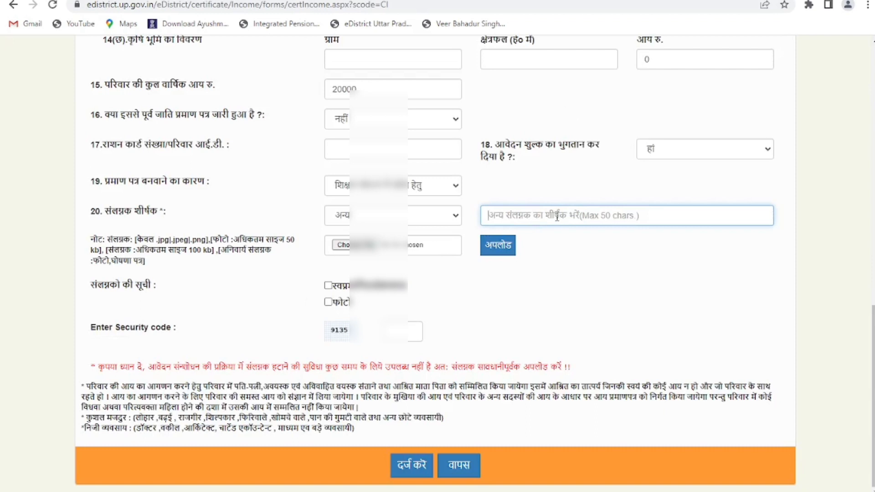
pyautogui.write('caste')
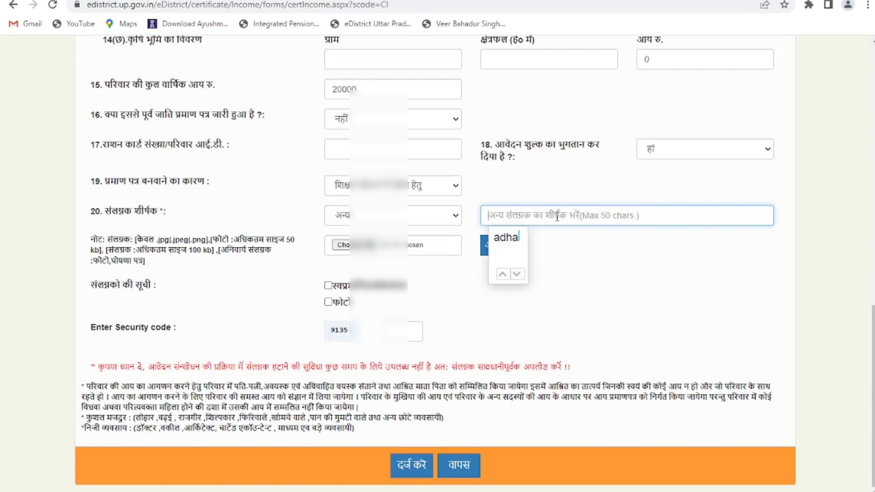
pyautogui.press('Escape')
# - Type the custom attachment title आधार कार्ड in Hindi
pyautogui.write('card')
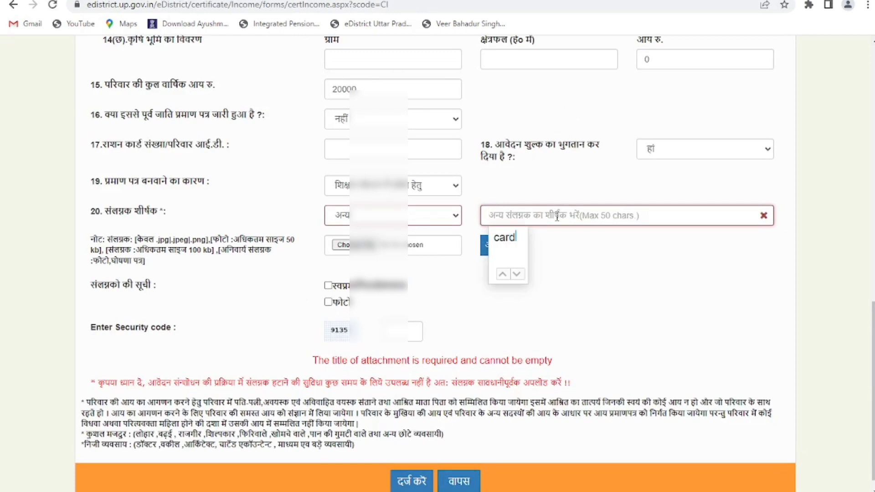
pyautogui.press('space')
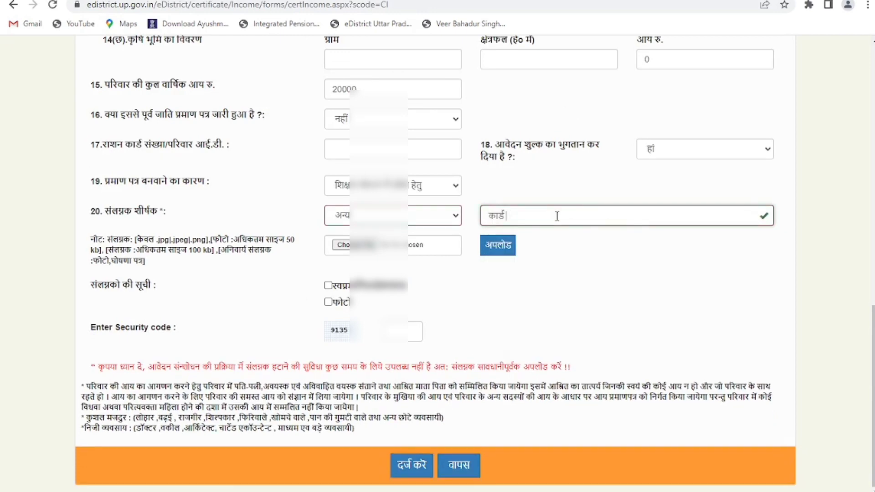
pyautogui.press('BackSpace')
pyautogui.press('BackSpace')
pyautogui.press('BackSpace')
pyautogui.press('BackSpace')
pyautogui.press('BackSpace')
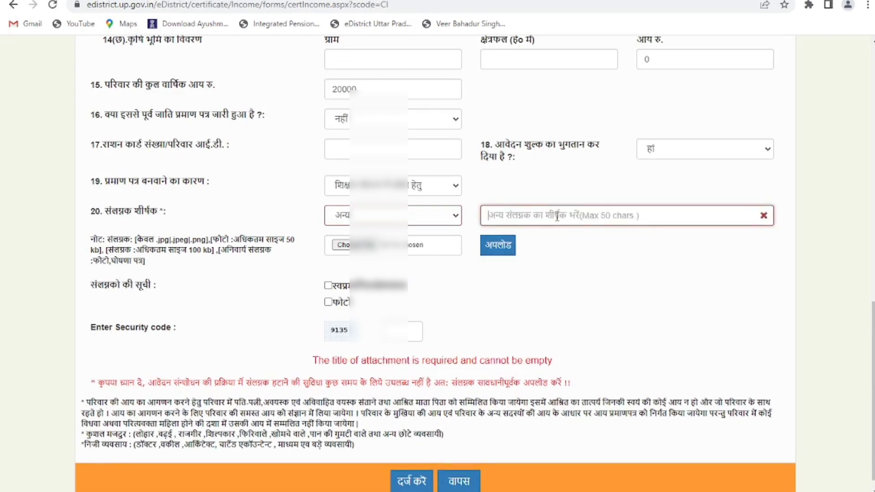
pyautogui.write('adhar')
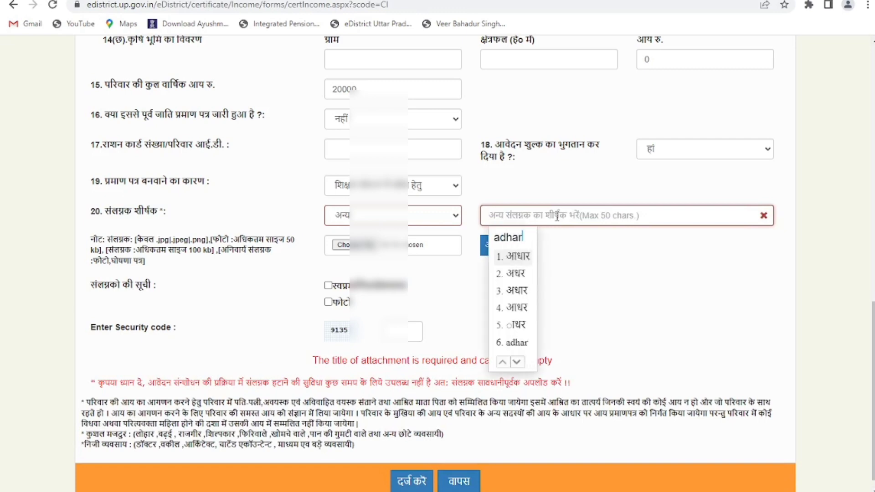
pyautogui.press('space')
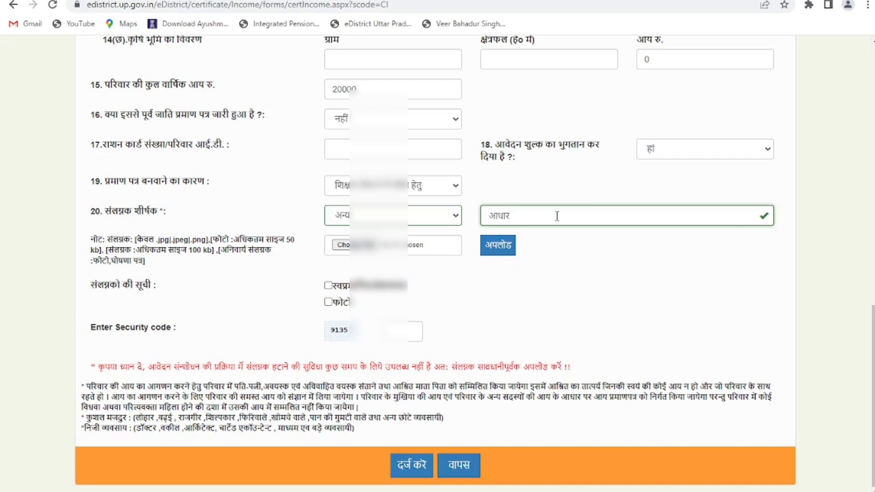
pyautogui.write('card')
pyautogui.press('space')
# - Attach the ADHAR image from Downloads as the आधार कार्ड document and upload it
pyautogui.click(345, 245)
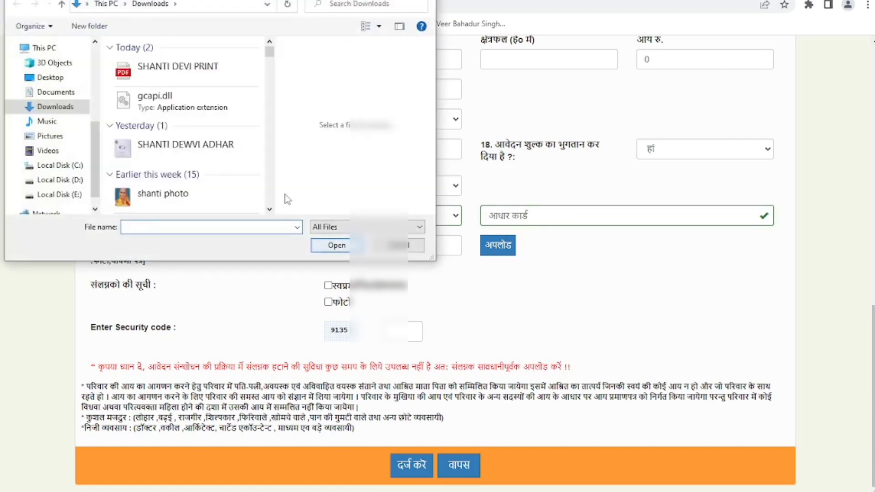
pyautogui.scroll(-3, 234, 154)
pyautogui.scroll(-3, 234, 153)
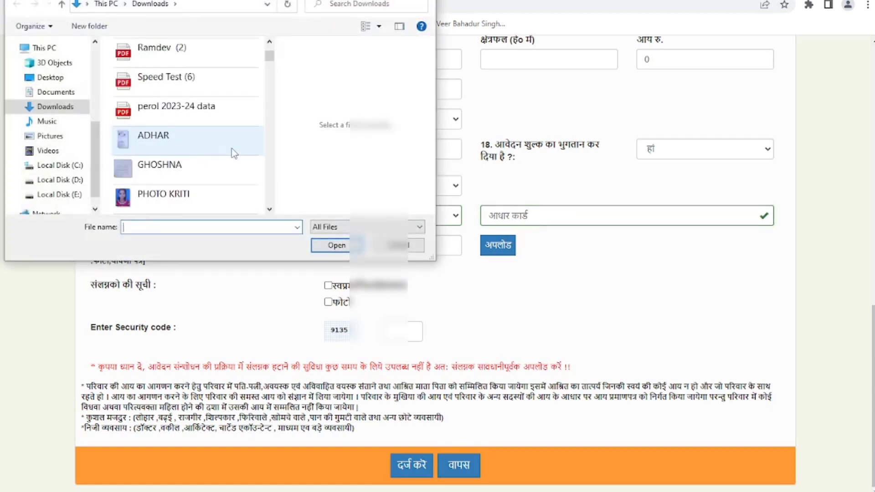
pyautogui.click(198, 138)
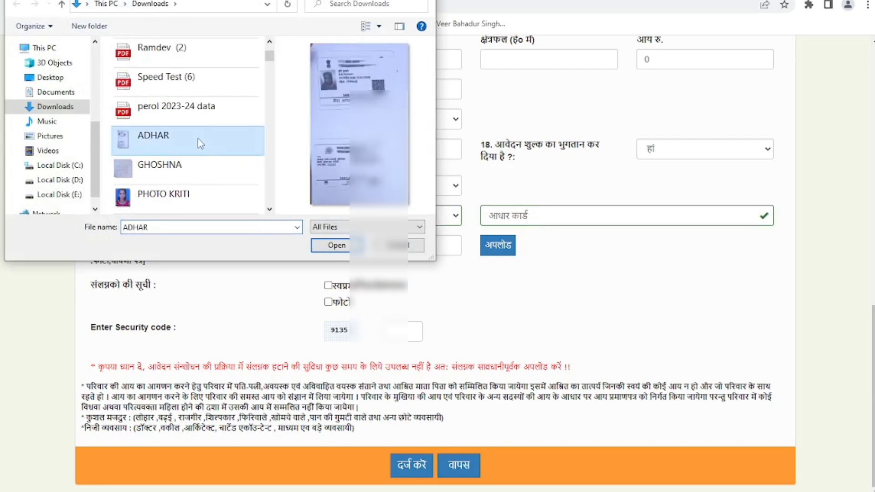
pyautogui.click(334, 245)
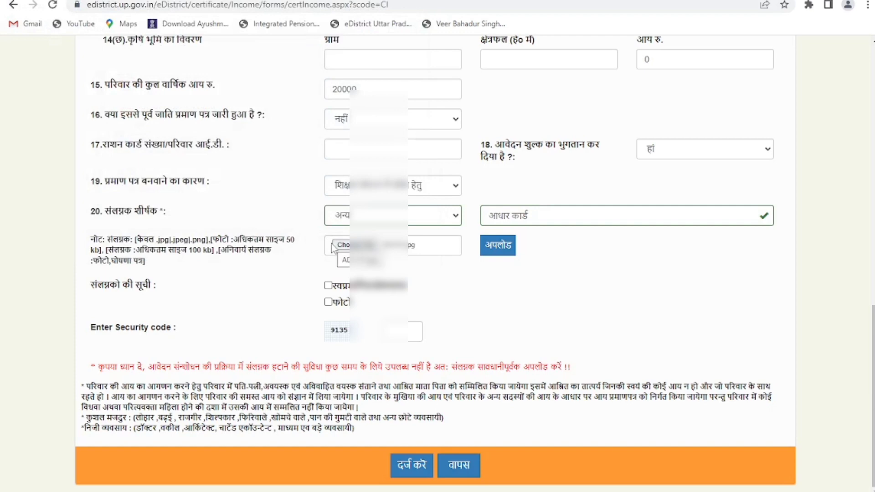
pyautogui.click(487, 248)
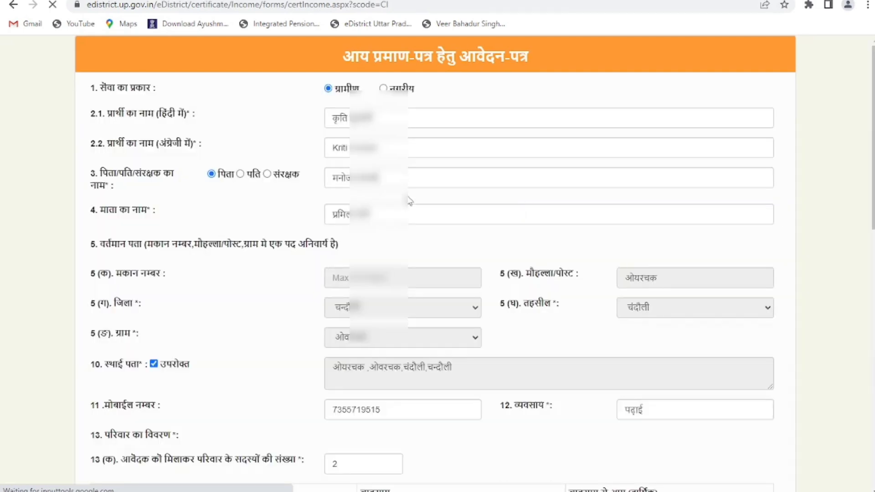
# - Enter the security code in plain digits and submit the income certificate form
pyautogui.scroll(-15, 409, 201)
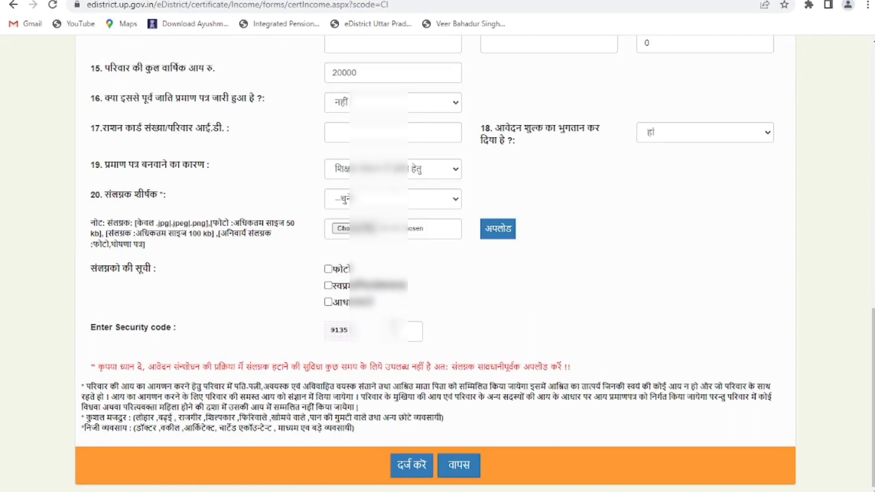
pyautogui.click(393, 327)
pyautogui.write('9135')
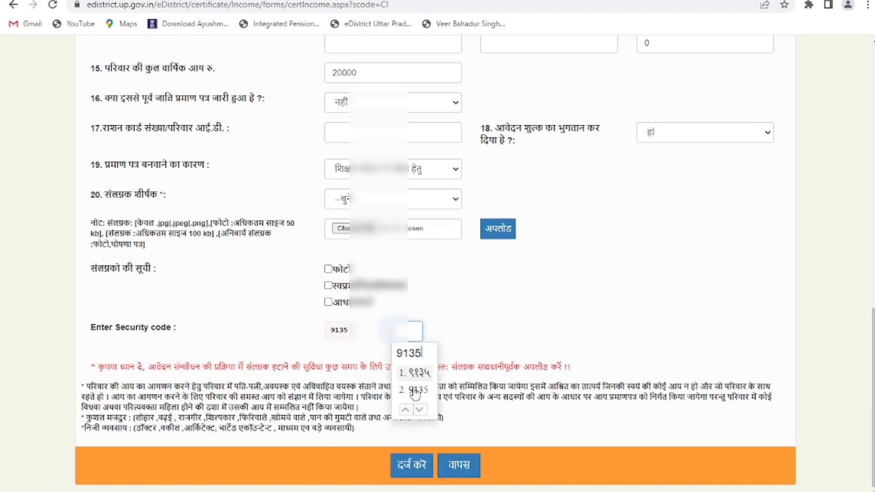
pyautogui.click(413, 390)
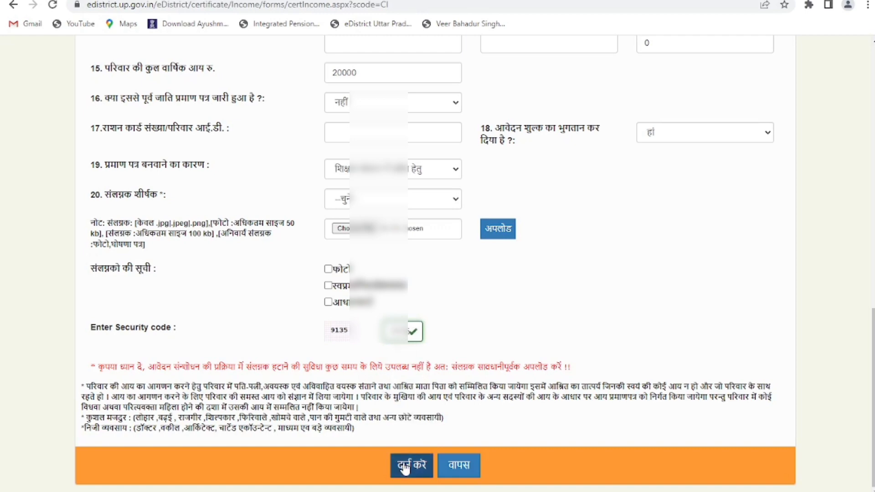
pyautogui.click(411, 464)
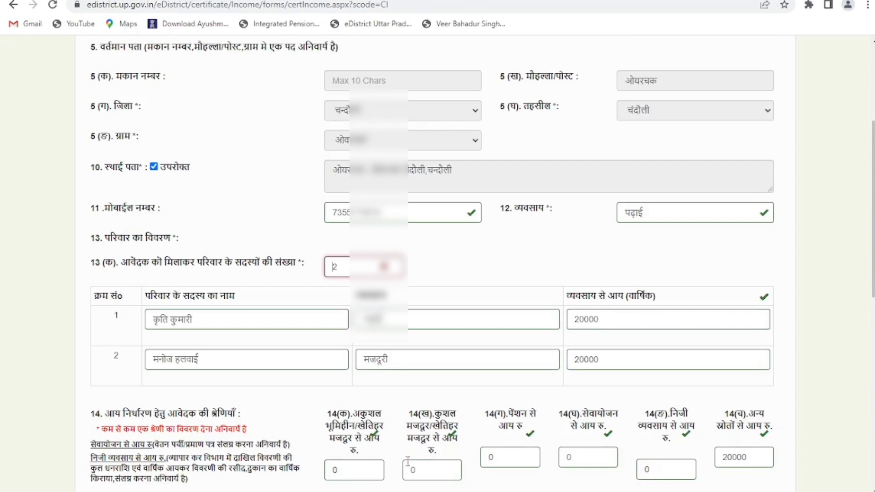
pyautogui.scroll(-2, 424, 457)
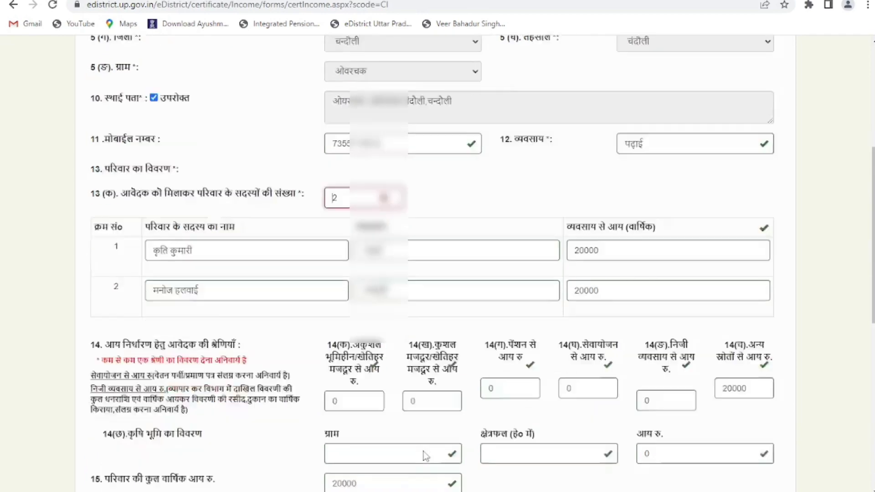
pyautogui.scroll(-10, 424, 454)
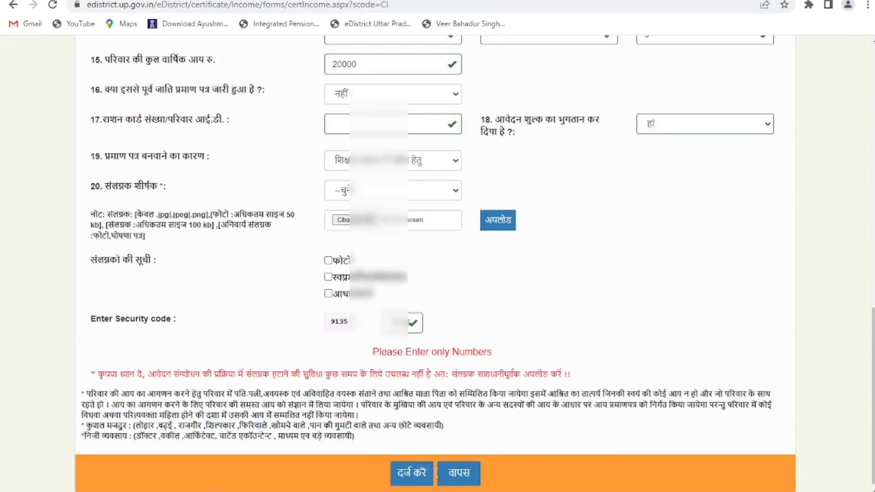
# - Resubmit the form and review the preview showing income 20000 and three attachments
pyautogui.click(412, 473)
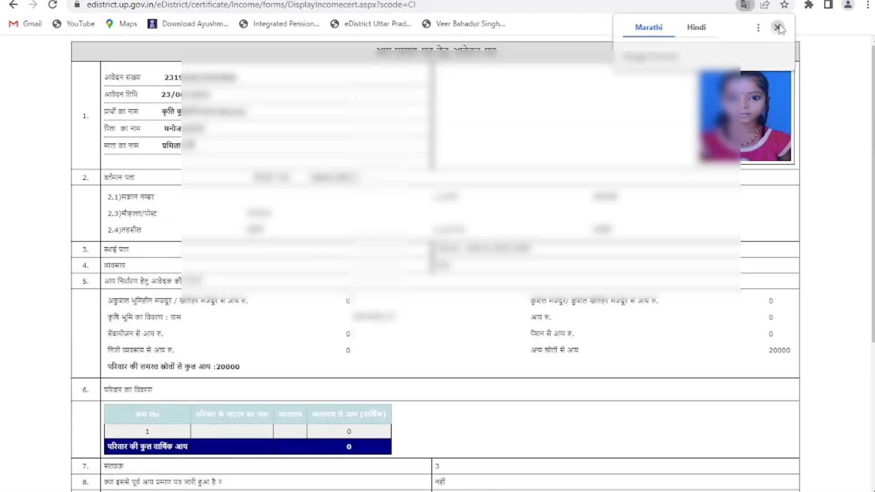
pyautogui.scroll(5, 506, 144)
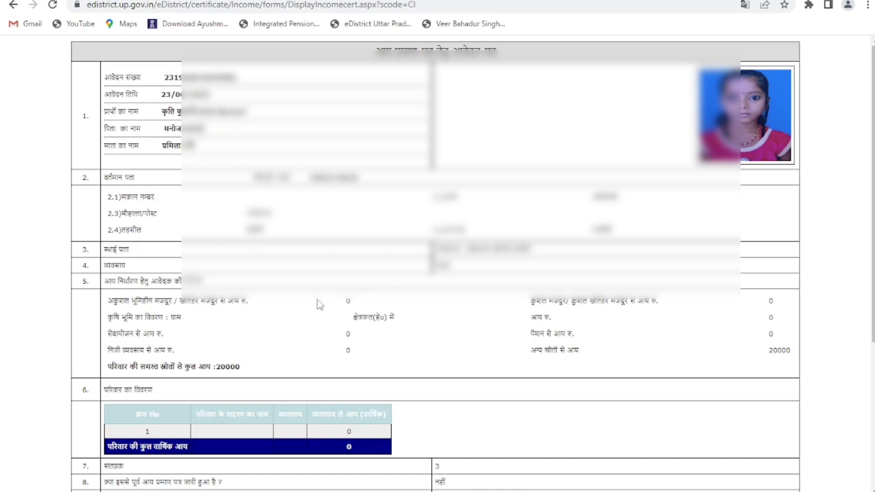
pyautogui.scroll(-5, 393, 389)
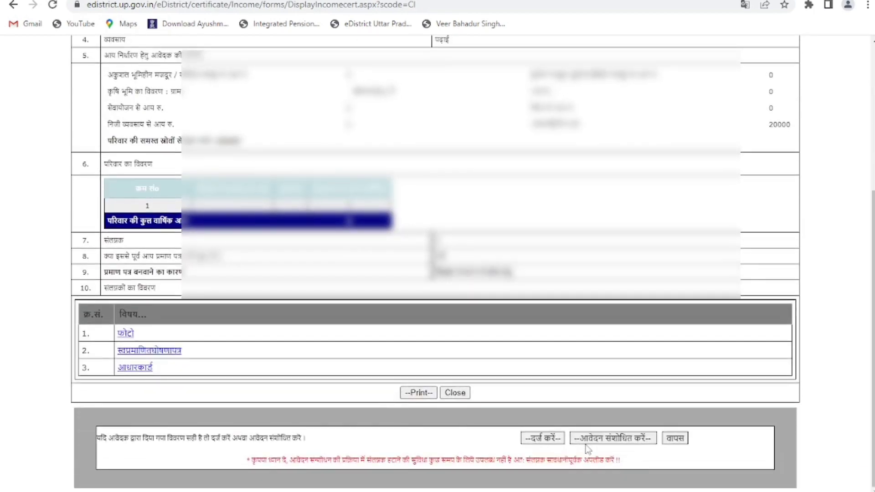
pyautogui.scroll(4, 430, 316)
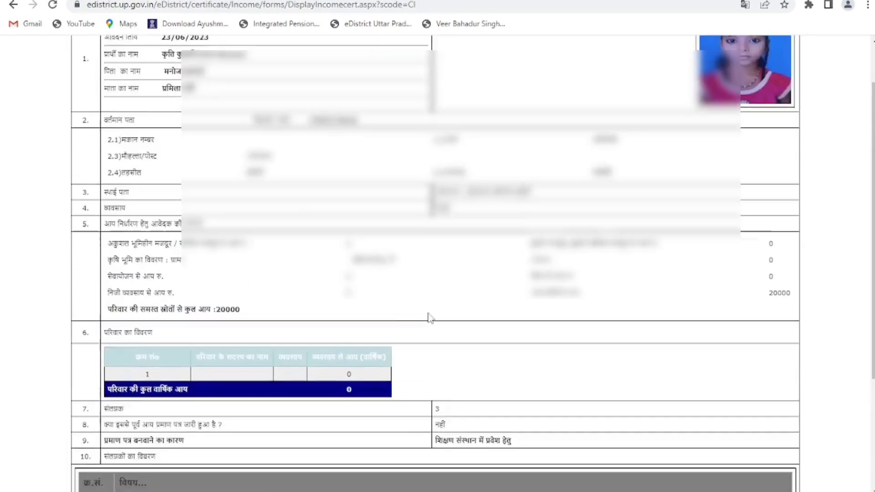
pyautogui.scroll(-4, 430, 316)
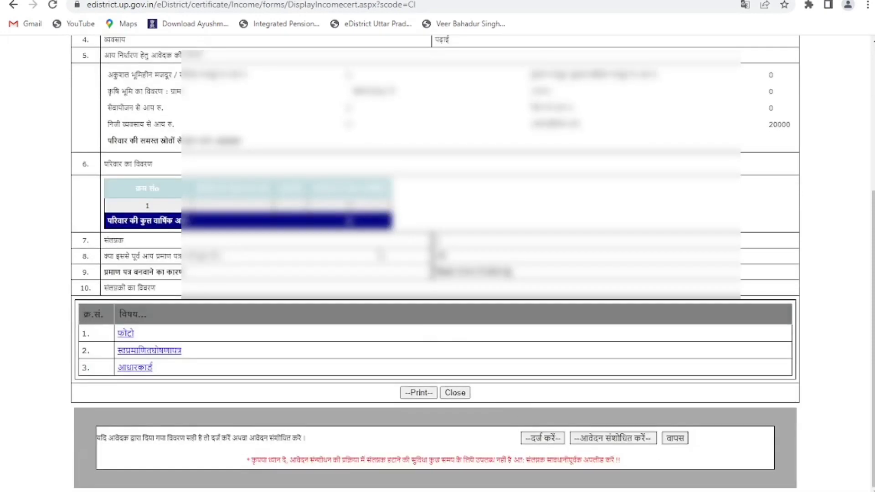
pyautogui.scroll(5, 381, 255)
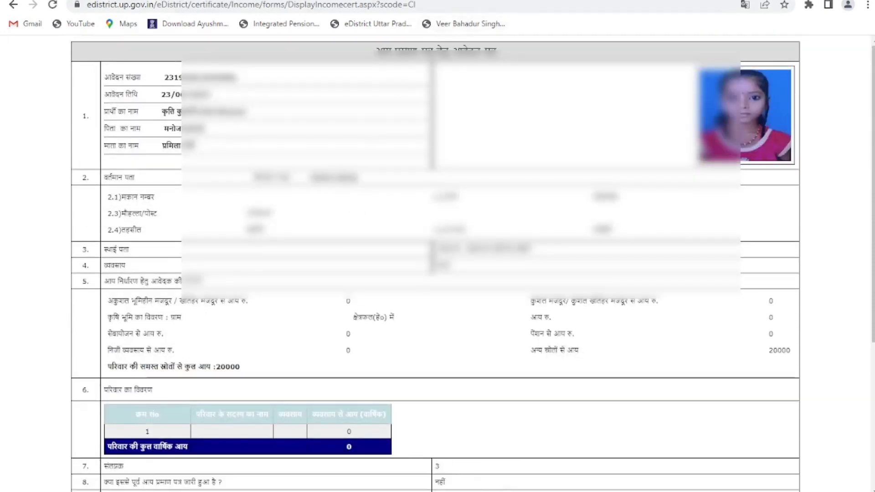
pyautogui.hotkey('ctrl', 't')
# - Search Google for 'sahaj login' and follow the HOME - Sahaj result
pyautogui.click(425, 231)
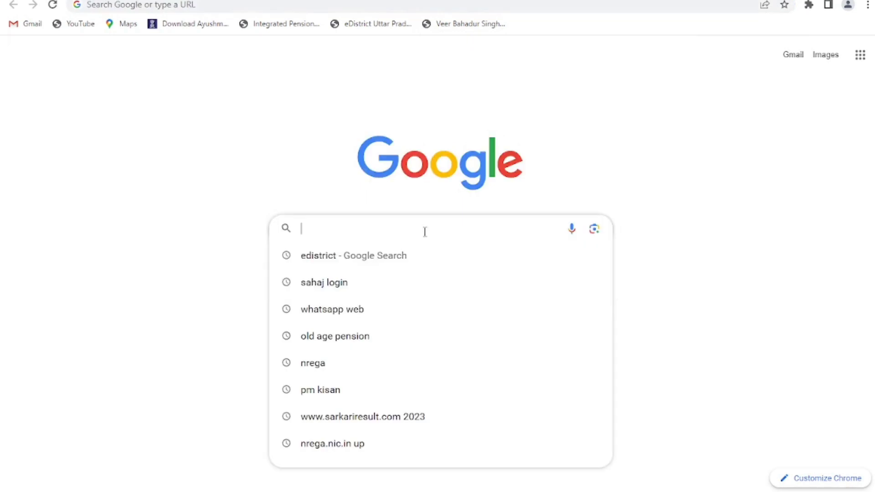
pyautogui.click(378, 286)
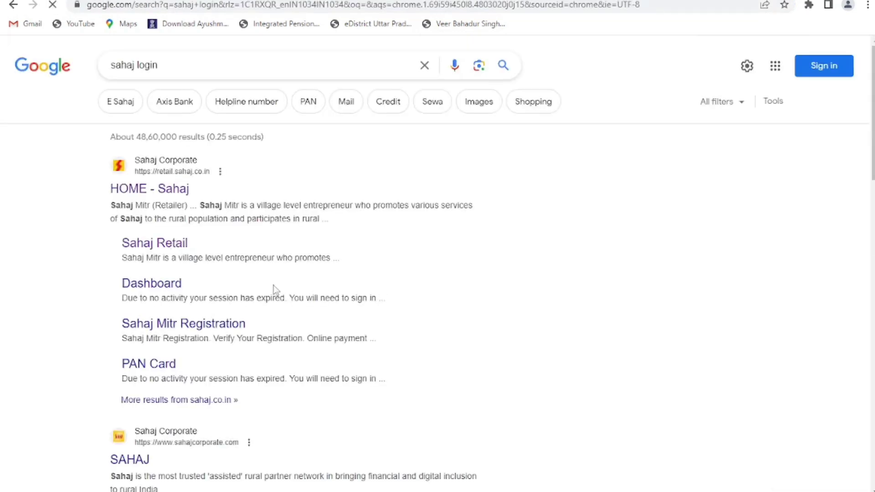
pyautogui.click(130, 189)
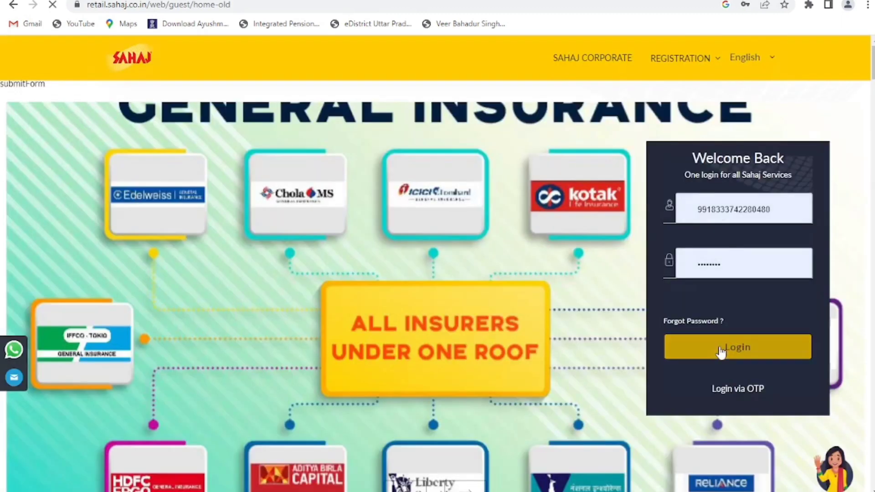
# - Log in to the Sahaj retailer account and check the ₹1071.26 SRL Skash wallet balance
pyautogui.click(720, 348)
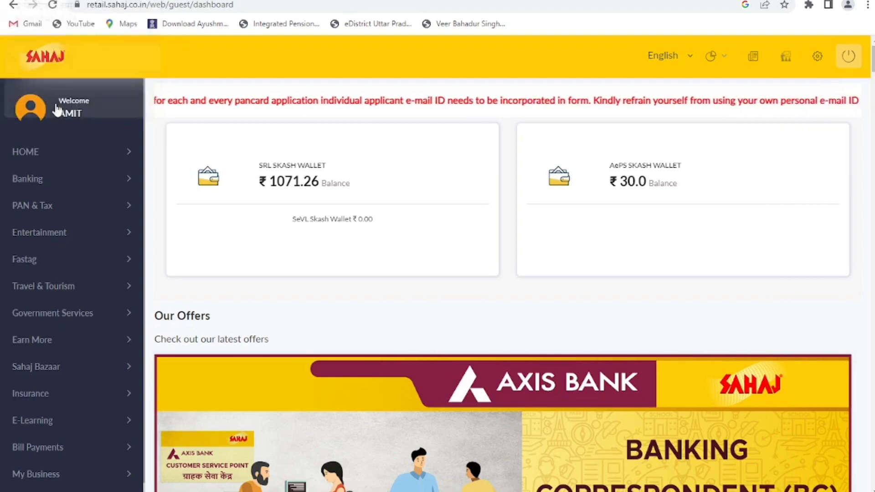
pyautogui.scroll(-5, 250, 219)
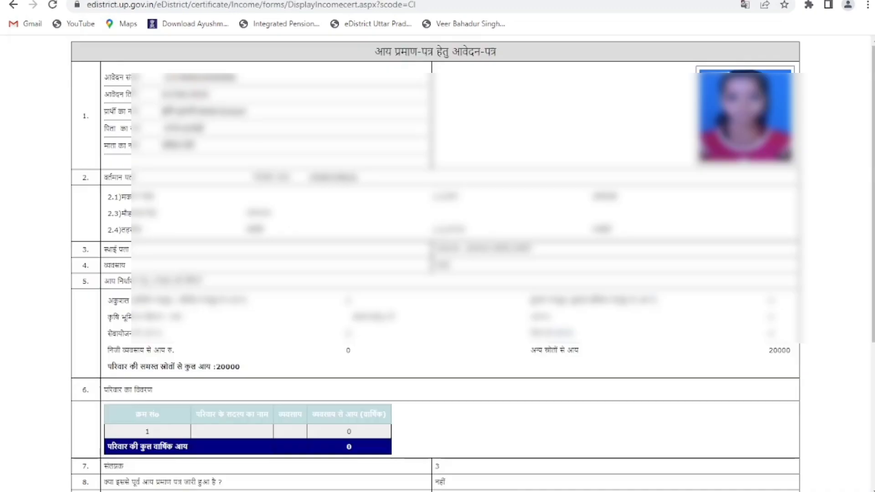
pyautogui.scroll(-5, 435, 255)
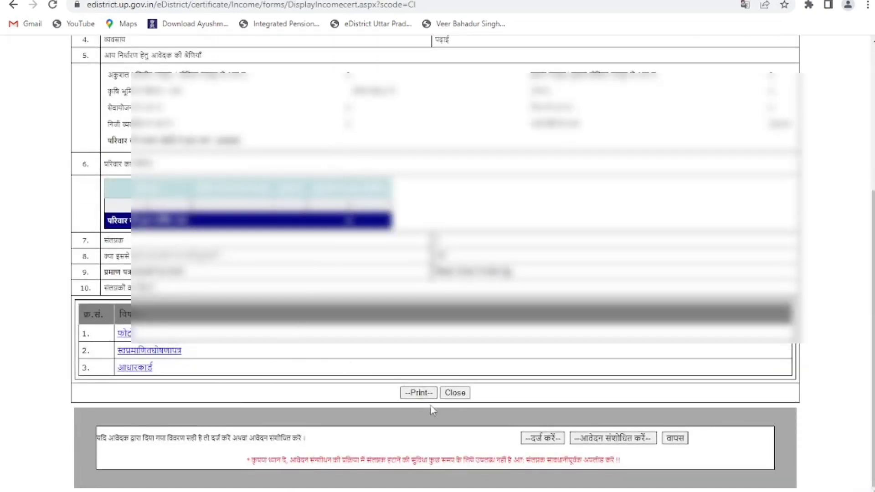
# - Confirm the application from the preview page to reach the ₹30.00 Skash Deduction page
pyautogui.click(549, 440)
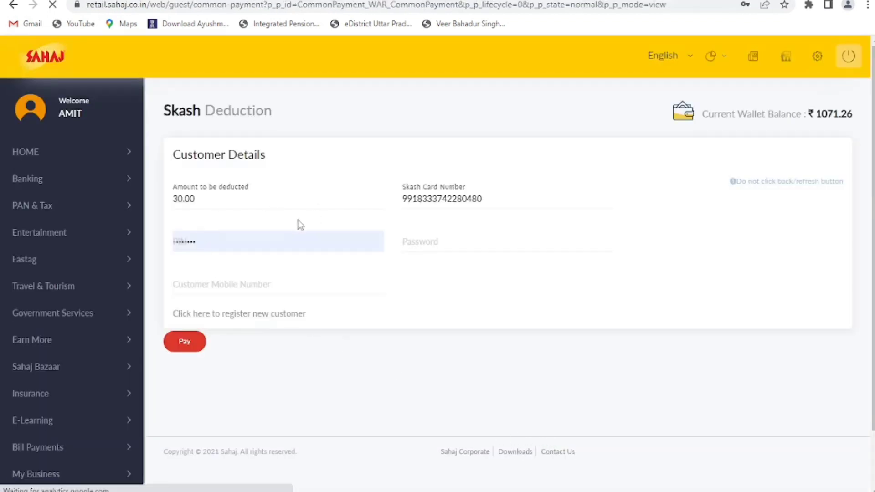
# - Re-enter the wallet PIN and fill the wallet password from saved credentials
pyautogui.click(219, 244)
pyautogui.hotkey('ctrl', 'a')
pyautogui.write('1')
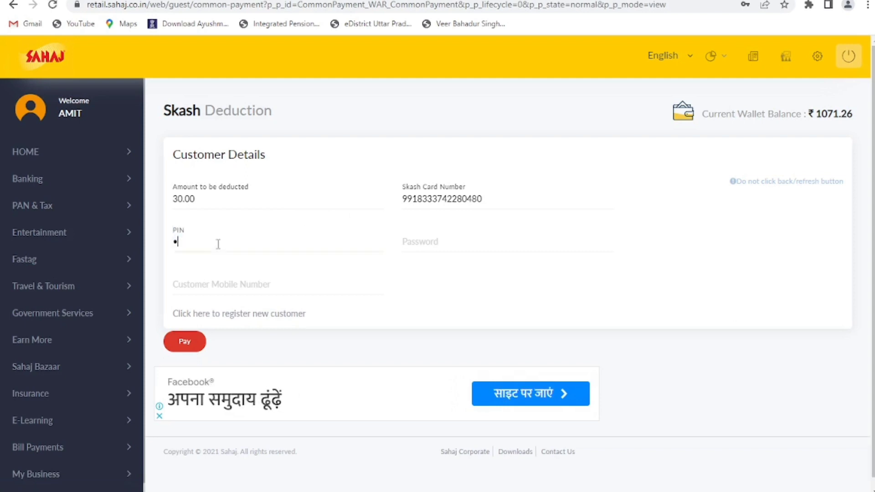
pyautogui.press('BackSpace')
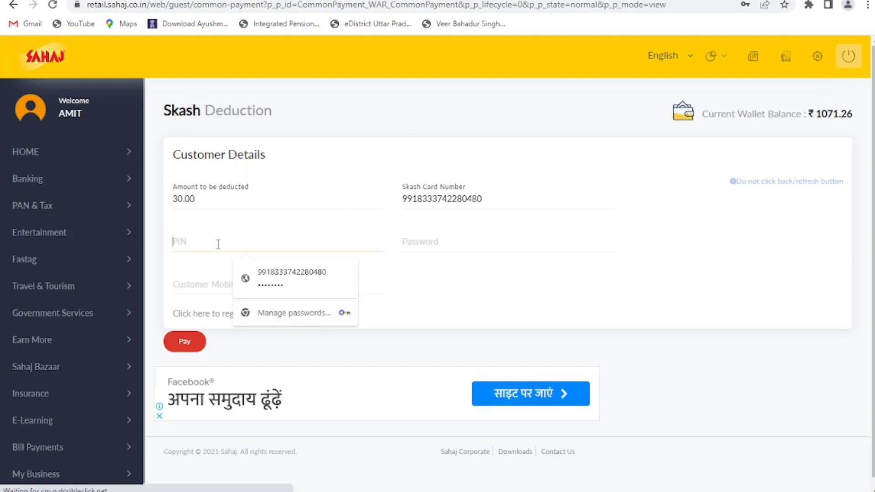
pyautogui.write('••••')
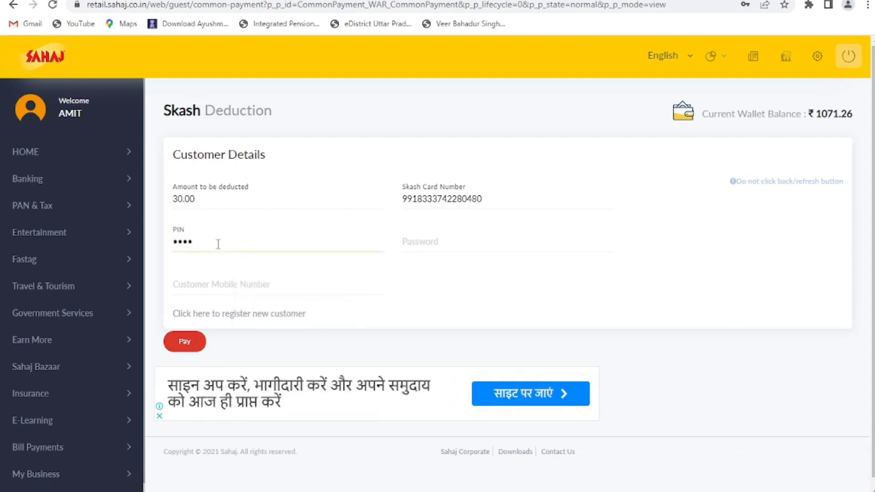
pyautogui.click(439, 239)
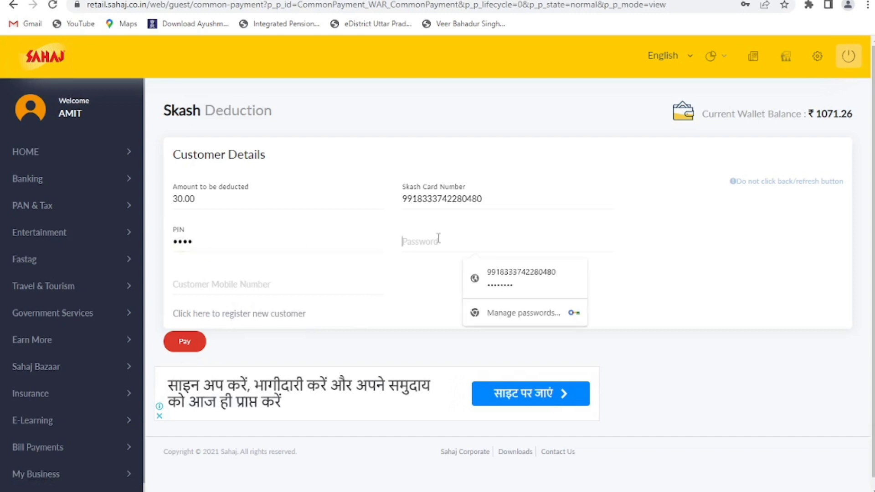
pyautogui.click(477, 270)
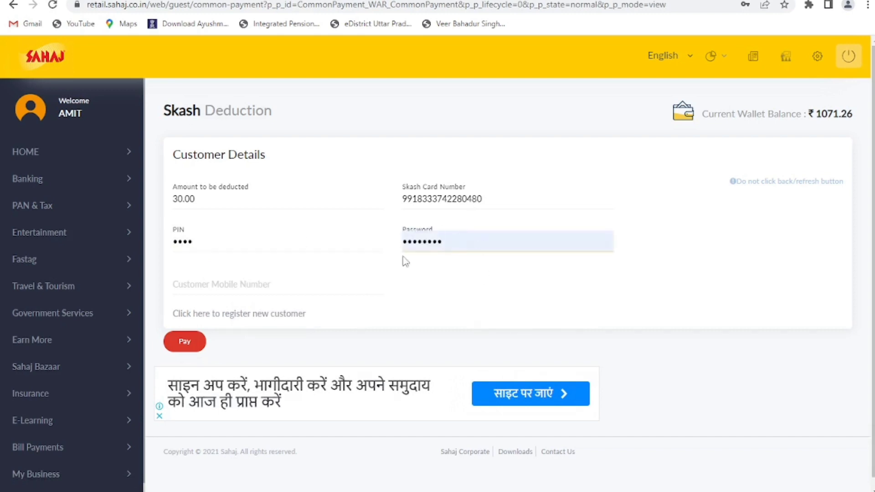
# - Enter the customer's mobile number and pay the ₹30 fee from the Skash wallet
pyautogui.click(262, 284)
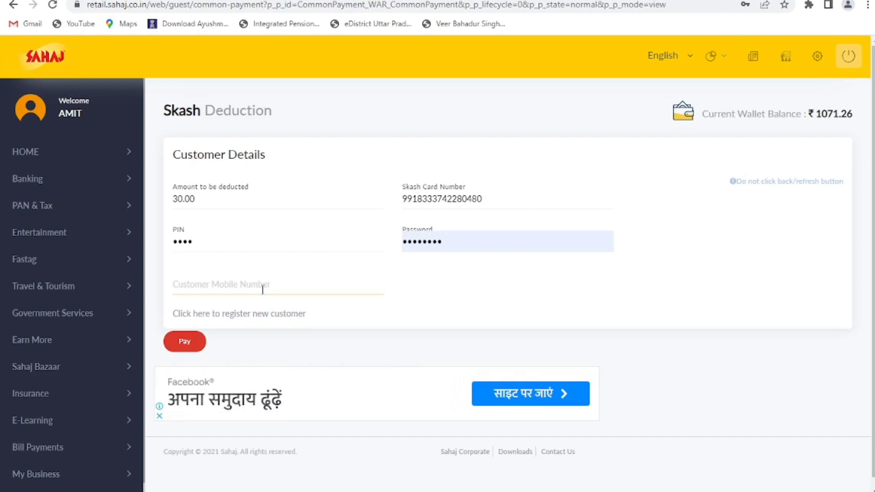
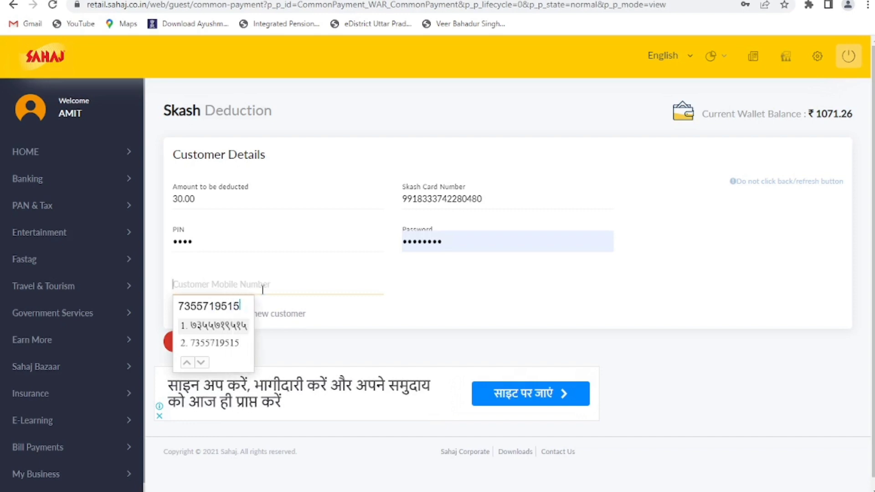
pyautogui.click(232, 348)
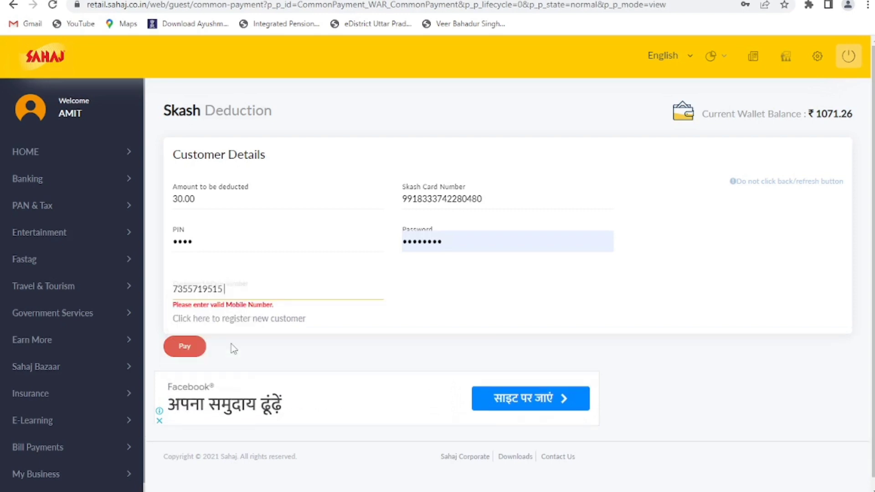
pyautogui.click(181, 341)
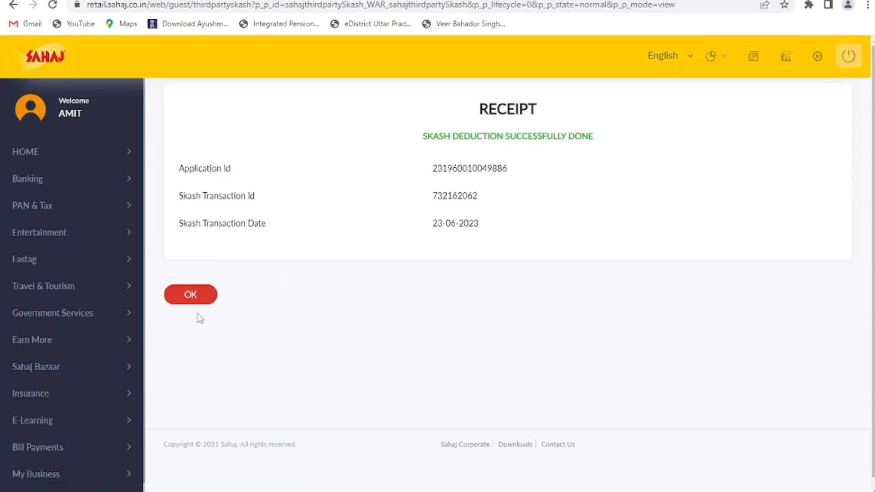
# - Accept the Sahaj receipt and forward the application to the approval authority
pyautogui.click(185, 296)
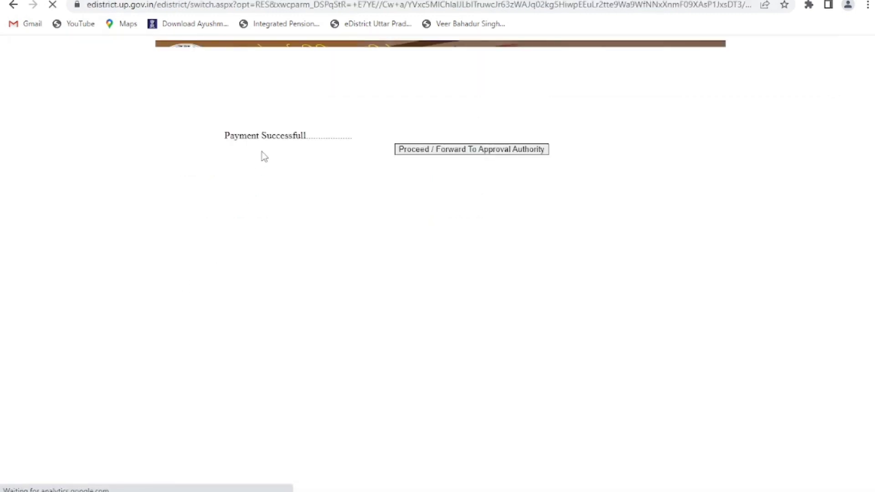
pyautogui.click(440, 150)
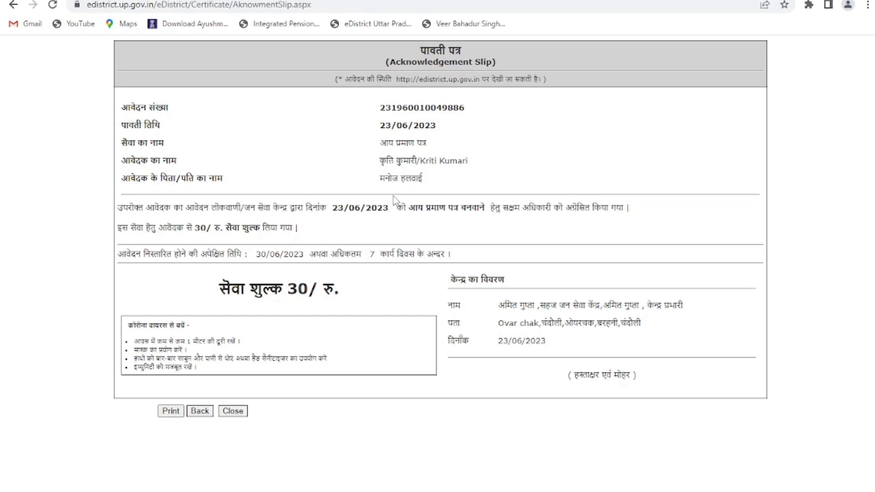
# - Print the acknowledgement slip to PDF in Downloads, named after the applicant
pyautogui.click(171, 412)
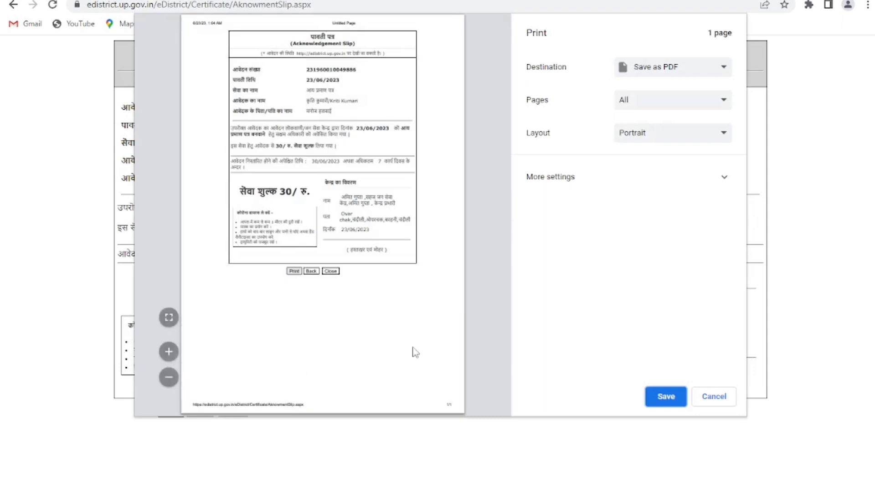
pyautogui.click(658, 388)
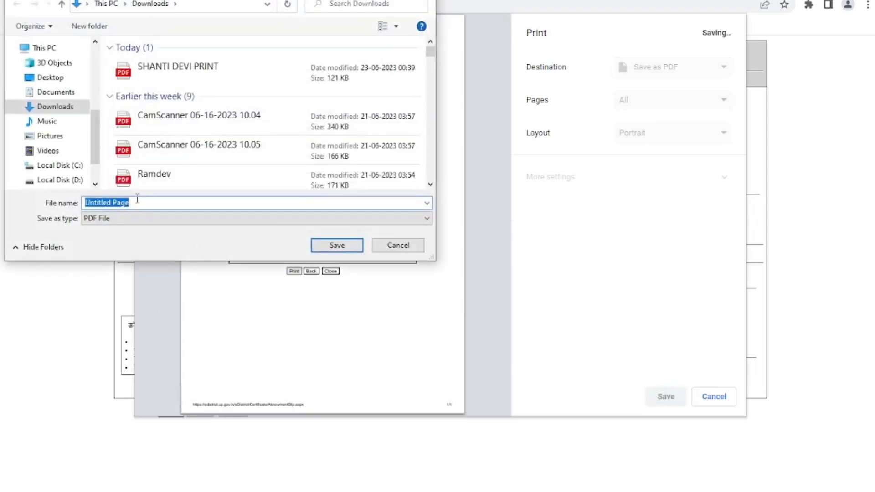
pyautogui.click(138, 200)
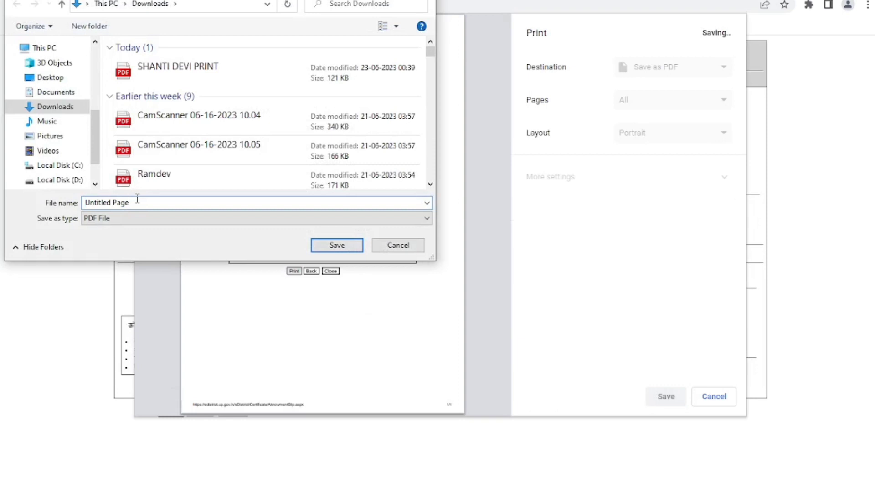
pyautogui.press('BackSpace')
pyautogui.press('BackSpace')
pyautogui.press('BackSpace')
pyautogui.press('BackSpace')
pyautogui.press('BackSpace')
pyautogui.press('BackSpace')
pyautogui.press('BackSpace')
pyautogui.press('BackSpace')
pyautogui.press('BackSpace')
pyautogui.press('BackSpace')
pyautogui.press('BackSpace')
pyautogui.press('BackSpace')
pyautogui.press('BackSpace')
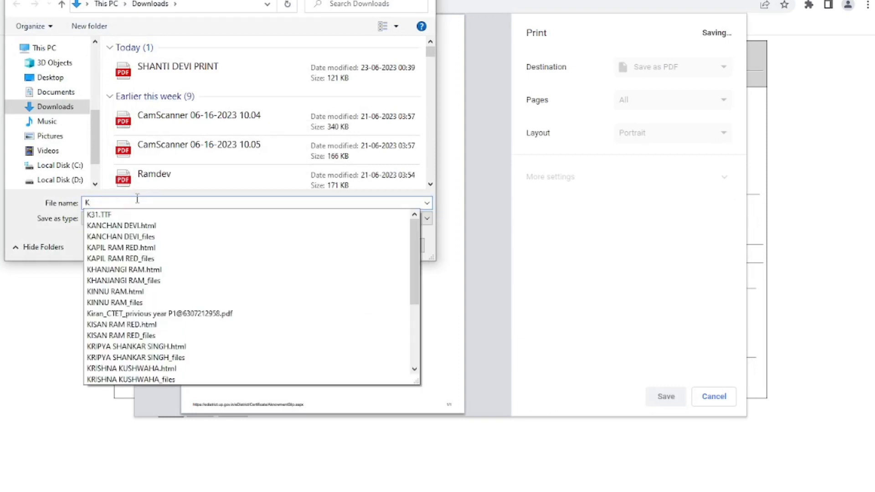
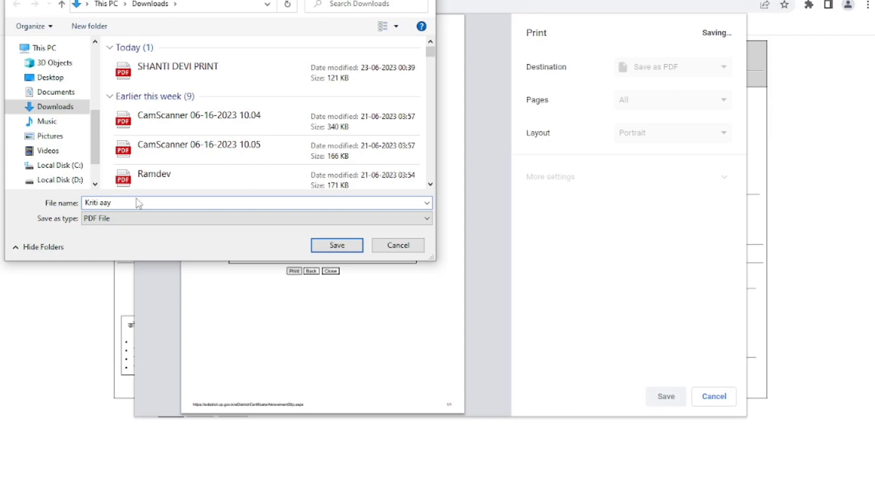
pyautogui.press('Return')
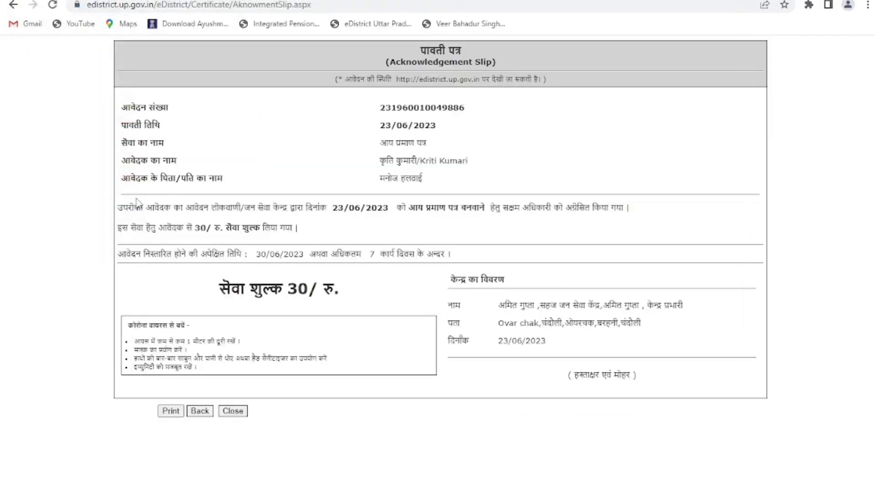